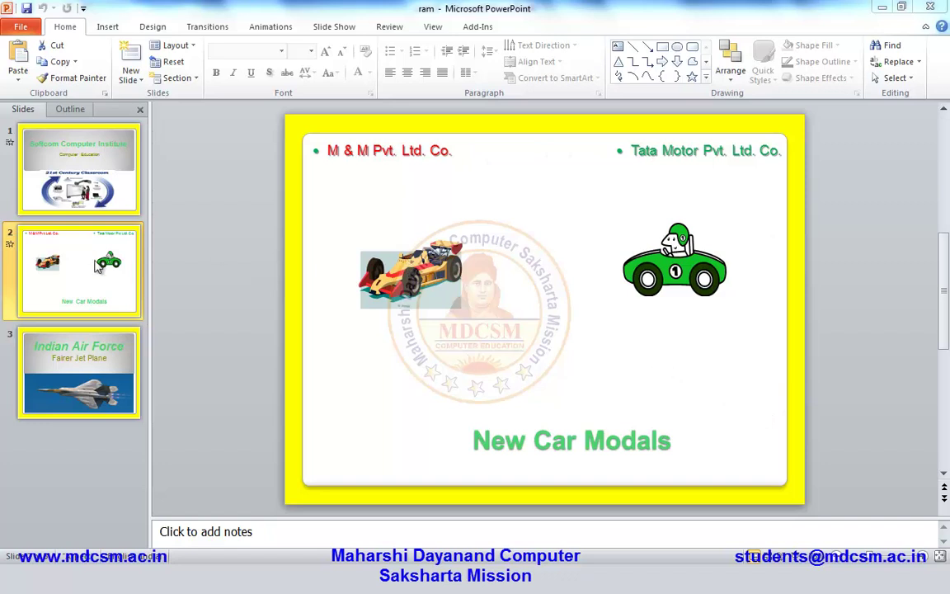
- Show slide 1 'Softcom Computer Institute' of the ram presentation and close the colour-scheme warning
{"action": "left_click", "coordinate": [92, 169]}
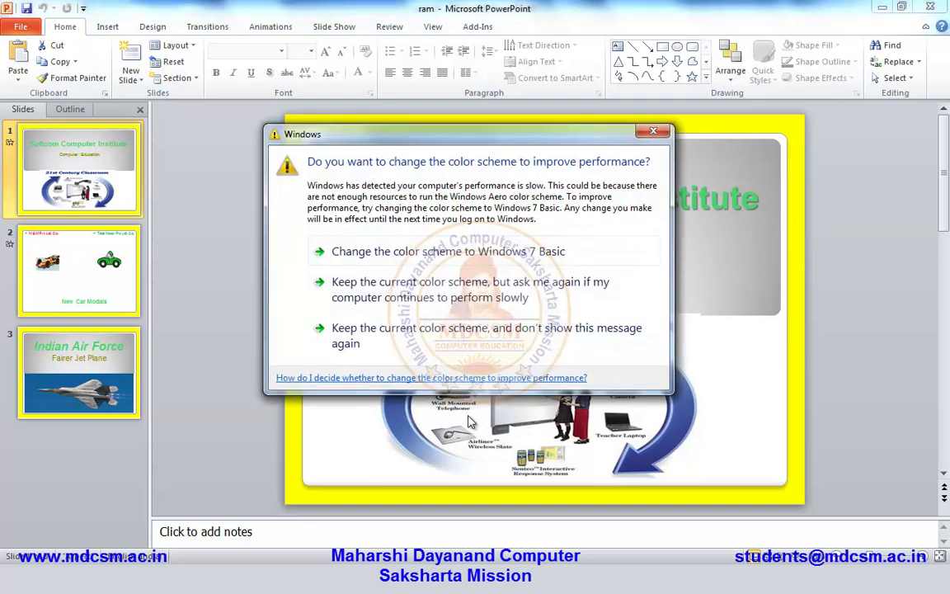
{"action": "left_click", "coordinate": [660, 135]}
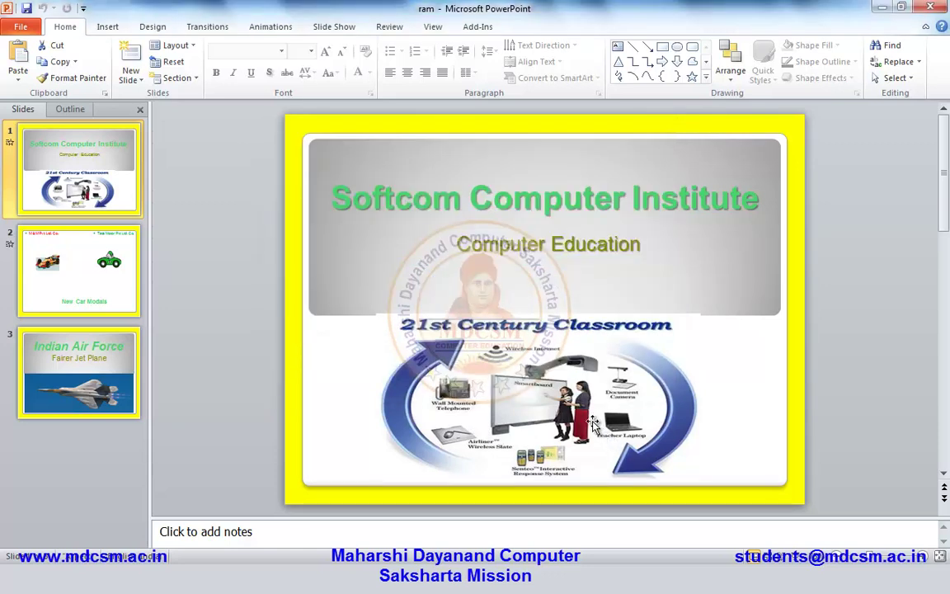
- Browse the Indian Air Force and AASHIRVAD BHAWAN slides, ending on the yash 2 presentation
{"action": "left_click", "coordinate": [96, 363]}
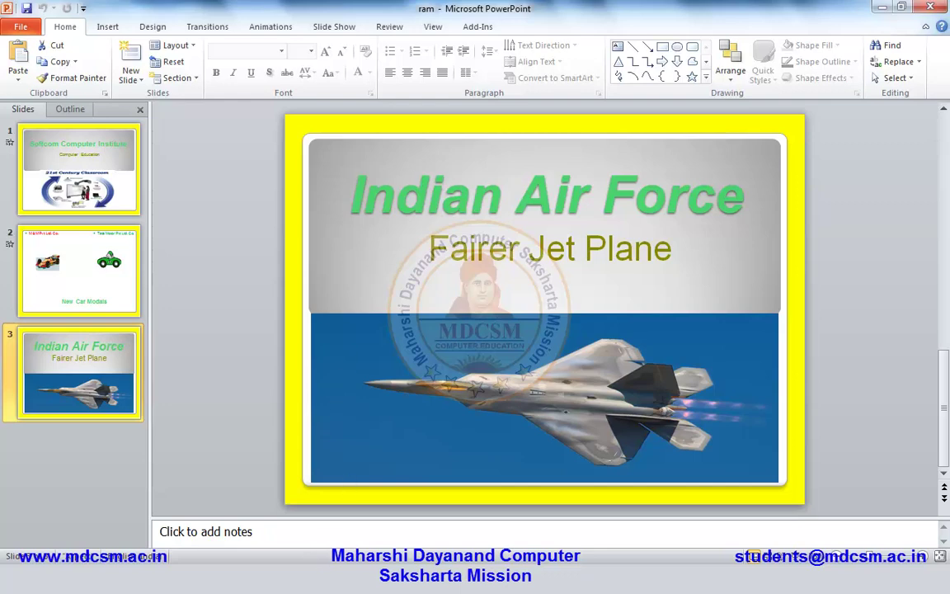
{"action": "mouse_move", "coordinate": [580, 499]}
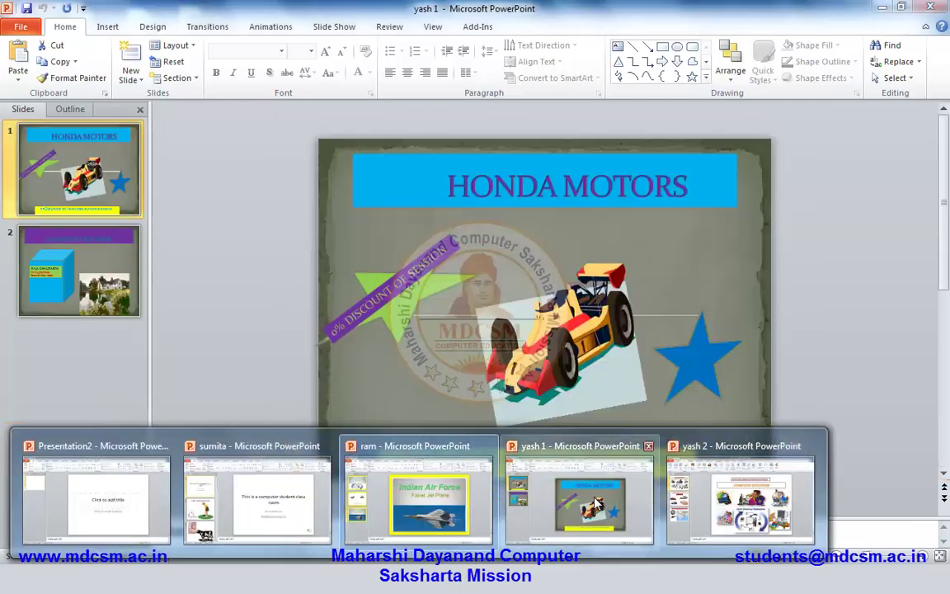
{"action": "left_click", "coordinate": [595, 502]}
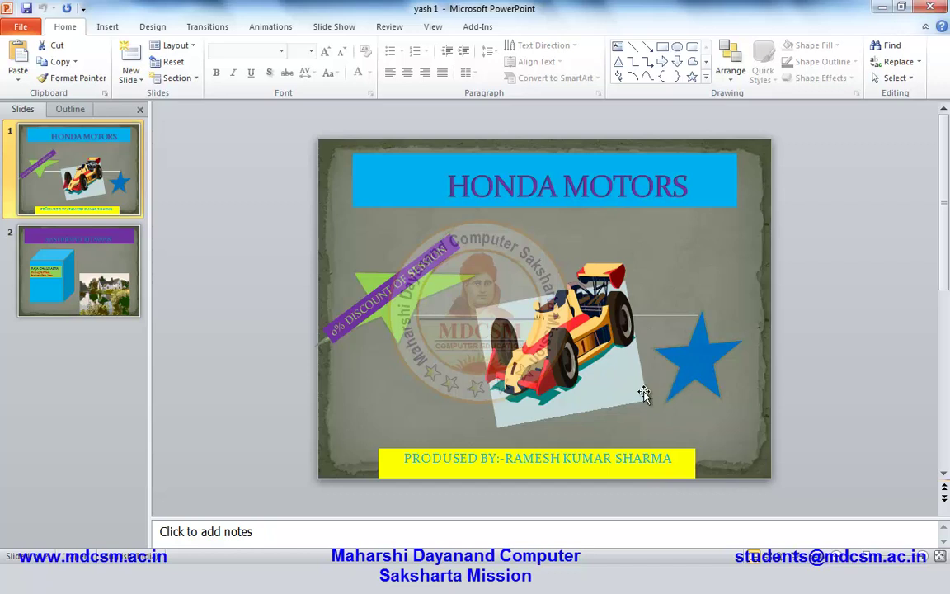
{"action": "left_click", "coordinate": [96, 289]}
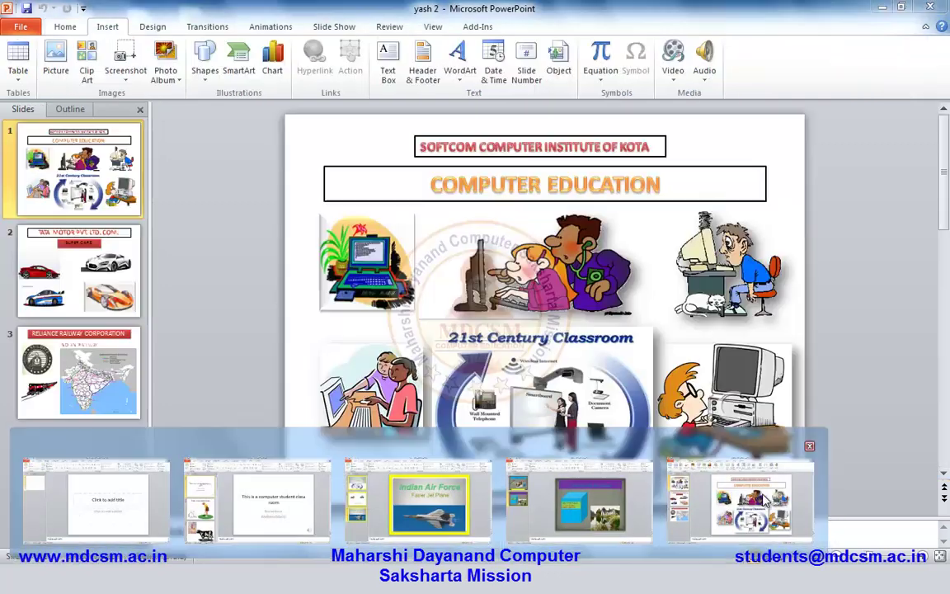
{"action": "left_click", "coordinate": [695, 452]}
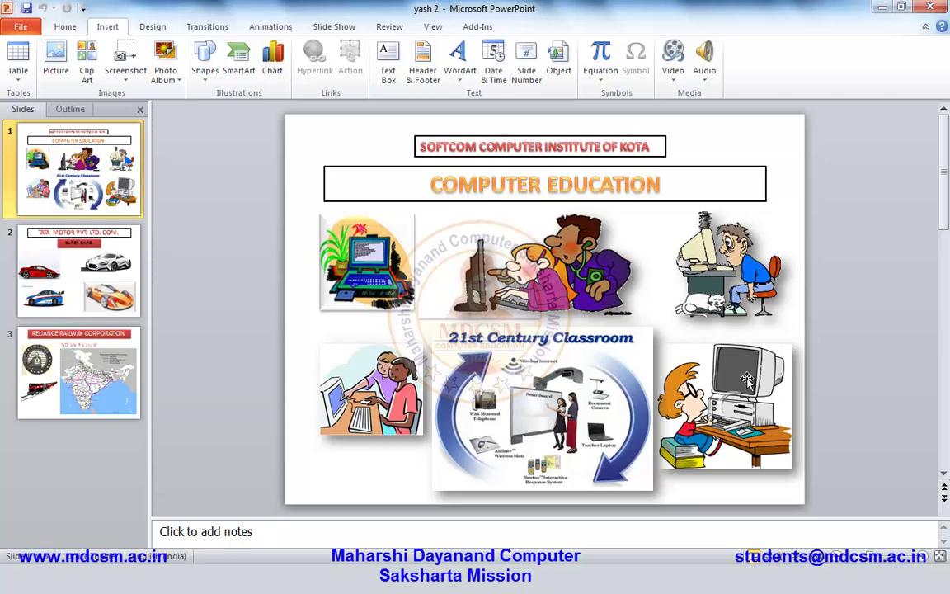
- Browse yash 2's TATA MOTOR and Reliance Railway slides, then create a new blank presentation with Ctrl+N
{"action": "left_click", "coordinate": [69, 295]}
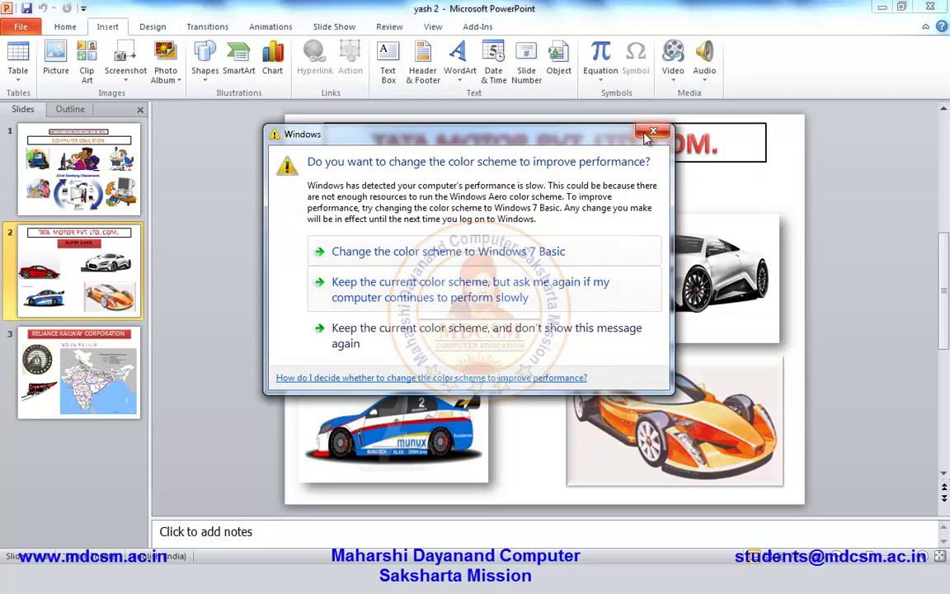
{"action": "left_click", "coordinate": [653, 131]}
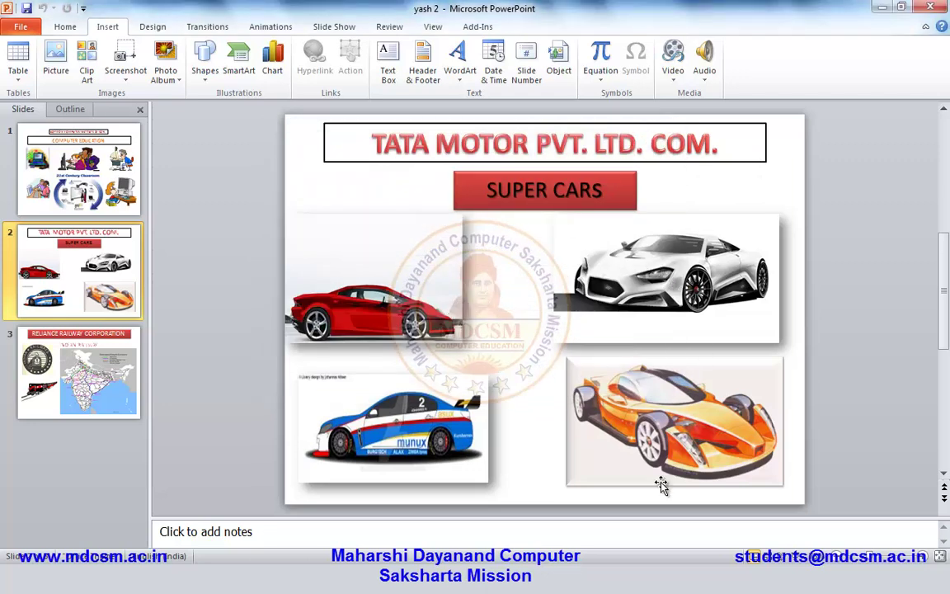
{"action": "left_click", "coordinate": [82, 392]}
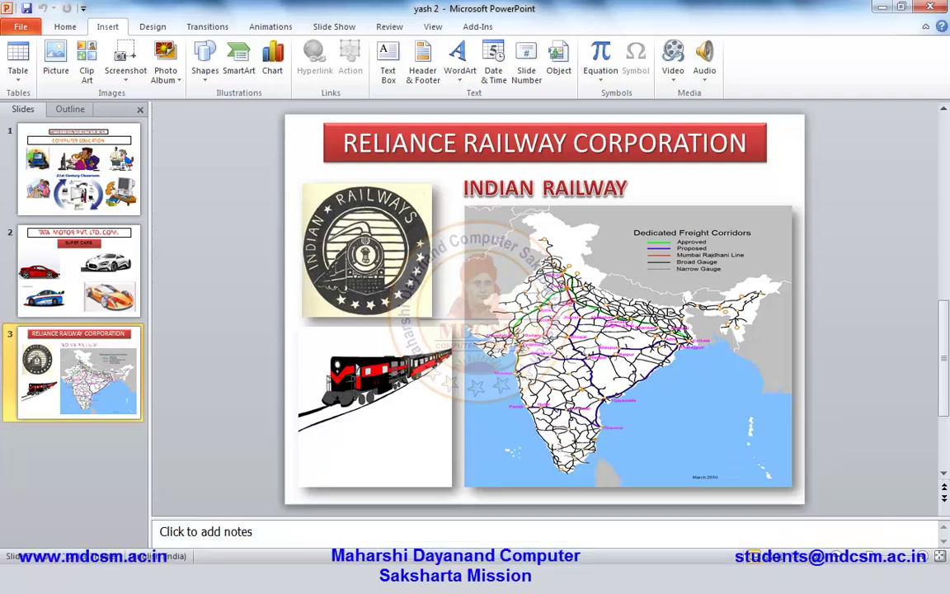
{"action": "key", "text": "ctrl+n"}
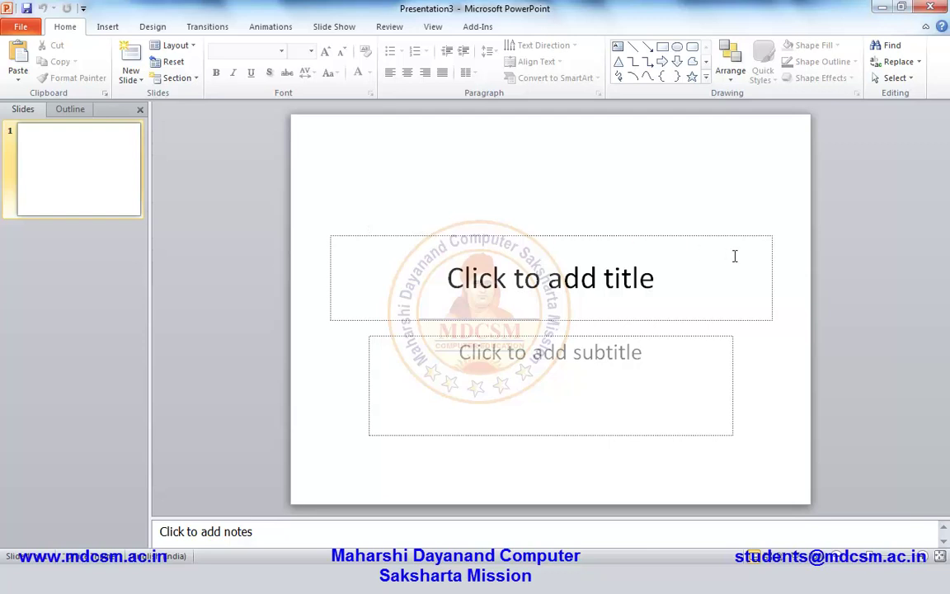
- Drag the title placeholder to the top and enter the doctor's full name in capital letters
{"action": "mouse_move", "coordinate": [773, 245]}
{"action": "left_mouse_down"}
{"action": "mouse_move", "coordinate": [761, 127]}
{"action": "mouse_move", "coordinate": [774, 136]}
{"action": "left_mouse_up"}
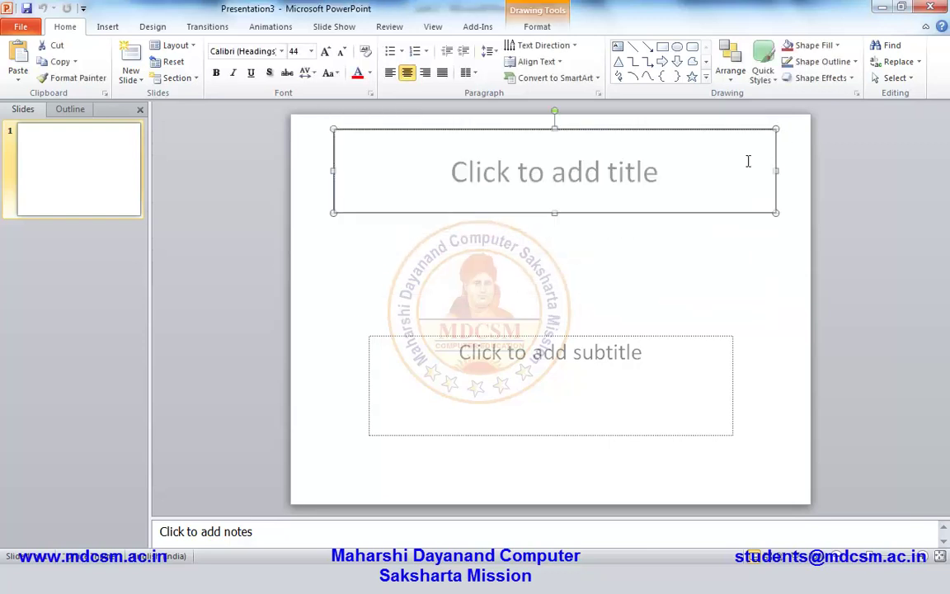
{"action": "left_click", "coordinate": [660, 175]}
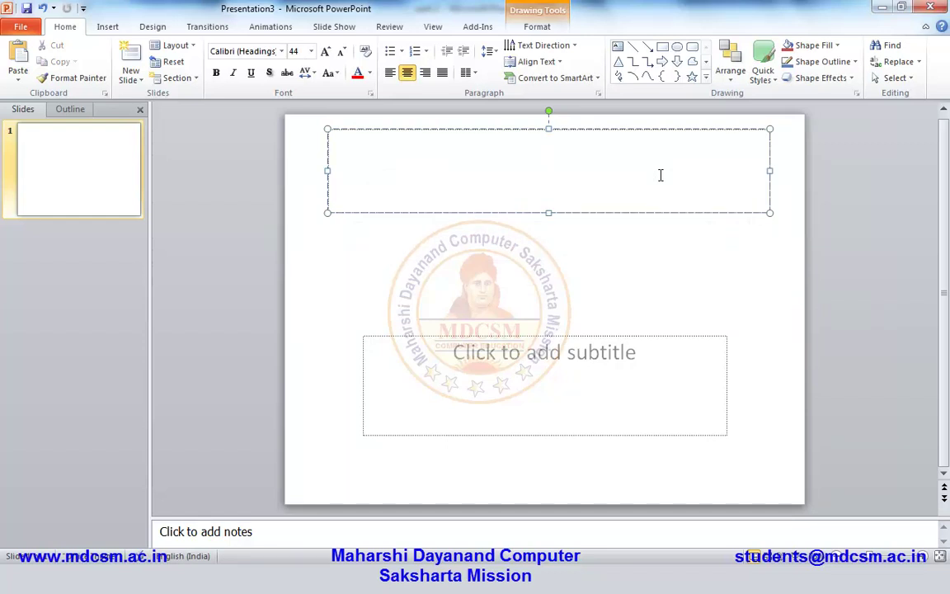
{"action": "type", "text": "dr"}
{"action": "key", "text": "BackSpace"}
{"action": "key", "text": "Caps_Lock"}
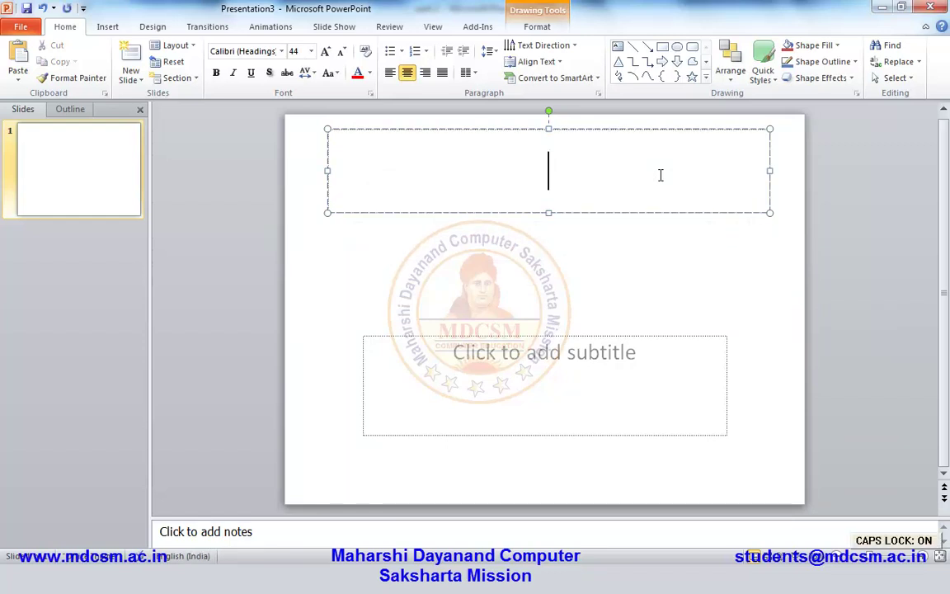
{"action": "type", "text": "DR "}
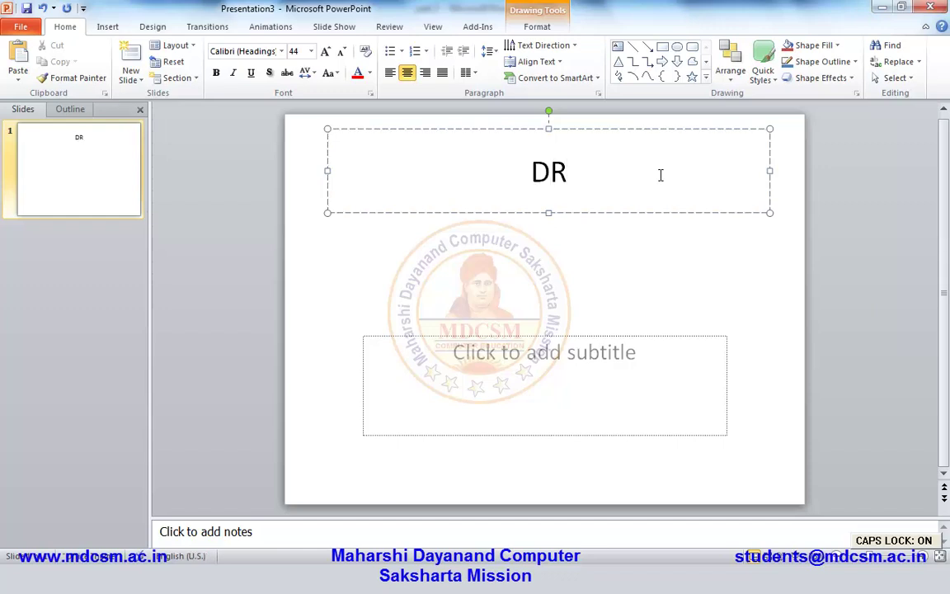
{"action": "type", "text": "LAXM"}
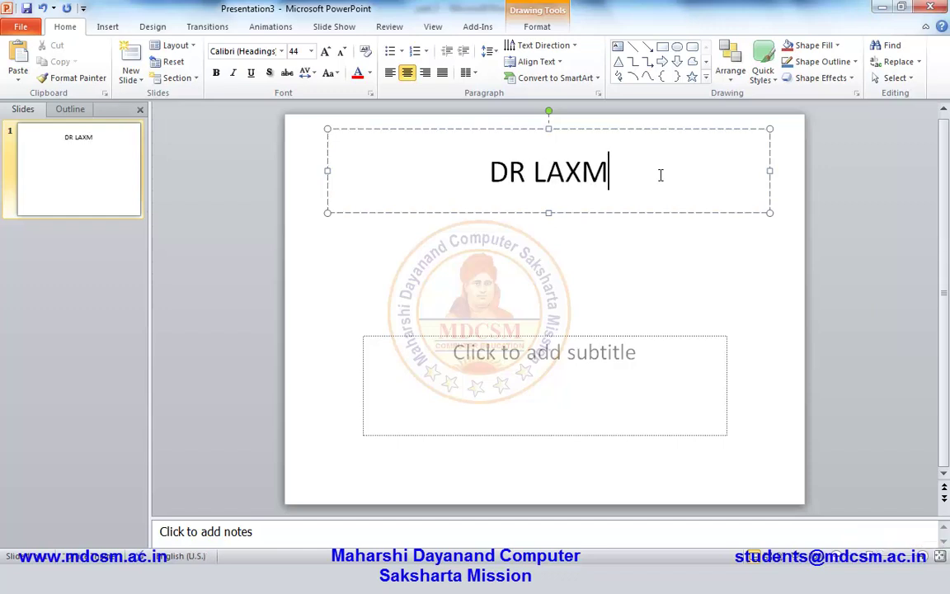
{"action": "type", "text": "AN LA"}
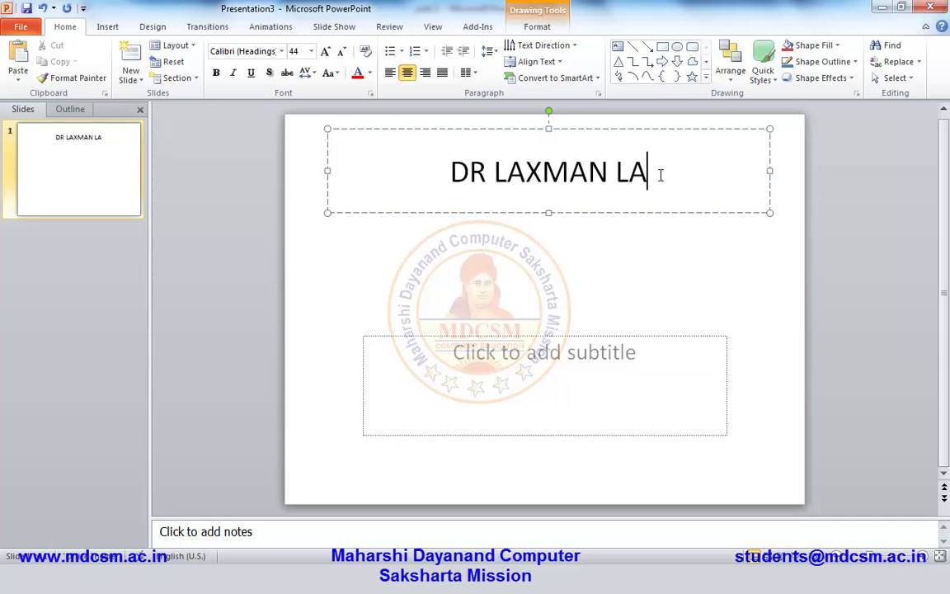
{"action": "type", "text": "L "}
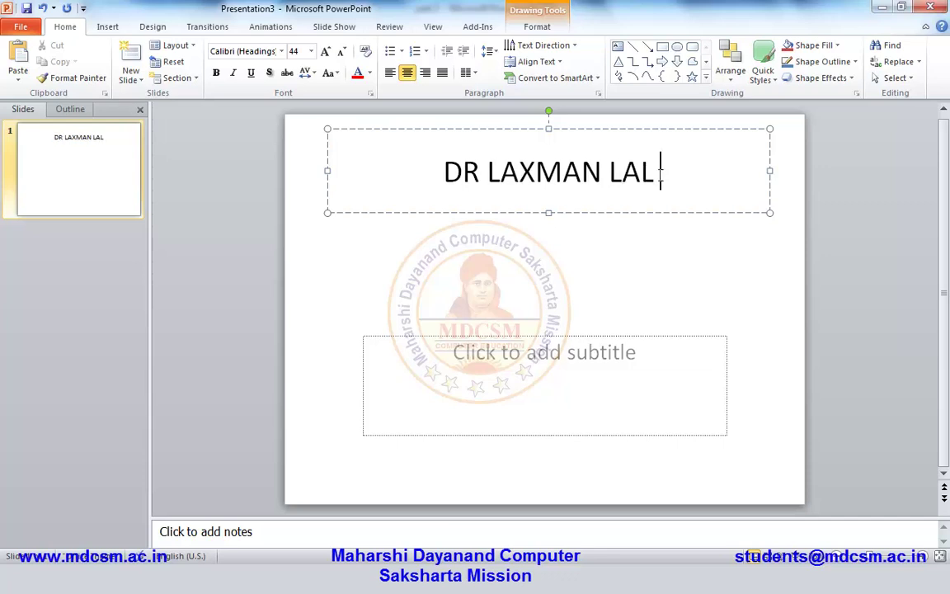
{"action": "type", "text": "GUPTA"}
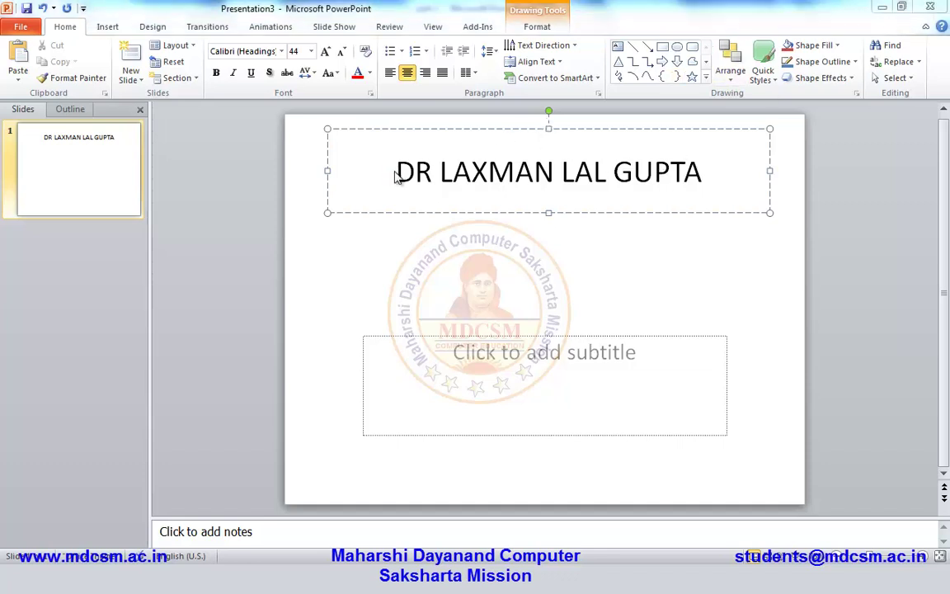
- Colour the doctor's name in the title dark blue
{"action": "left_click", "coordinate": [662, 136]}
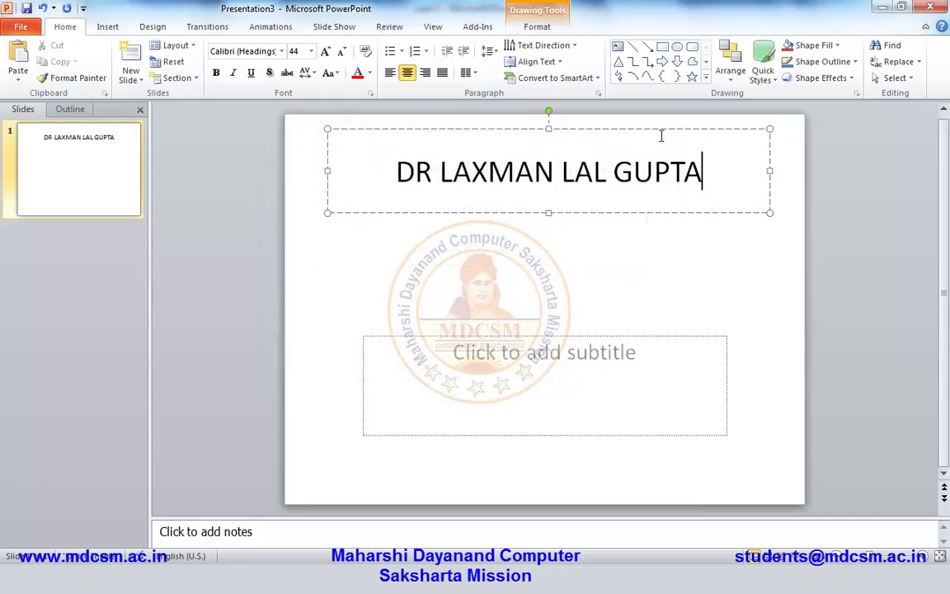
{"action": "left_click", "coordinate": [393, 172]}
{"action": "left_click_drag", "start_coordinate": [393, 173], "coordinate": [770, 181]}
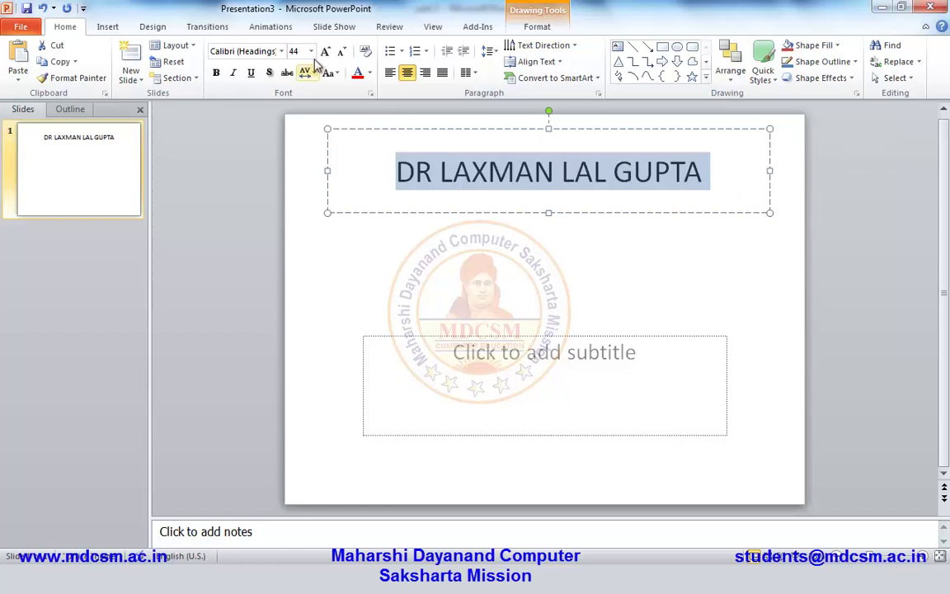
{"action": "left_click", "coordinate": [370, 73]}
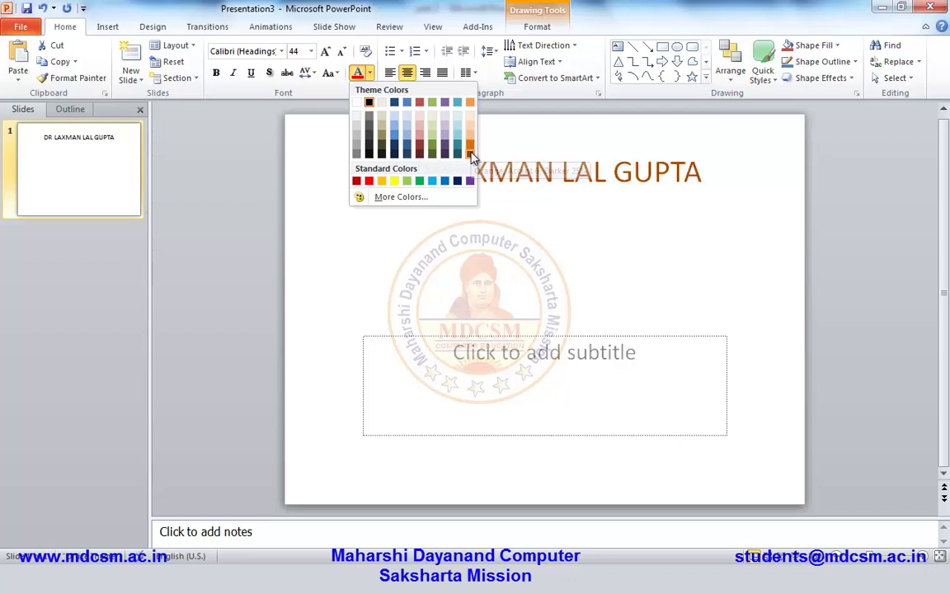
{"action": "left_click", "coordinate": [412, 149]}
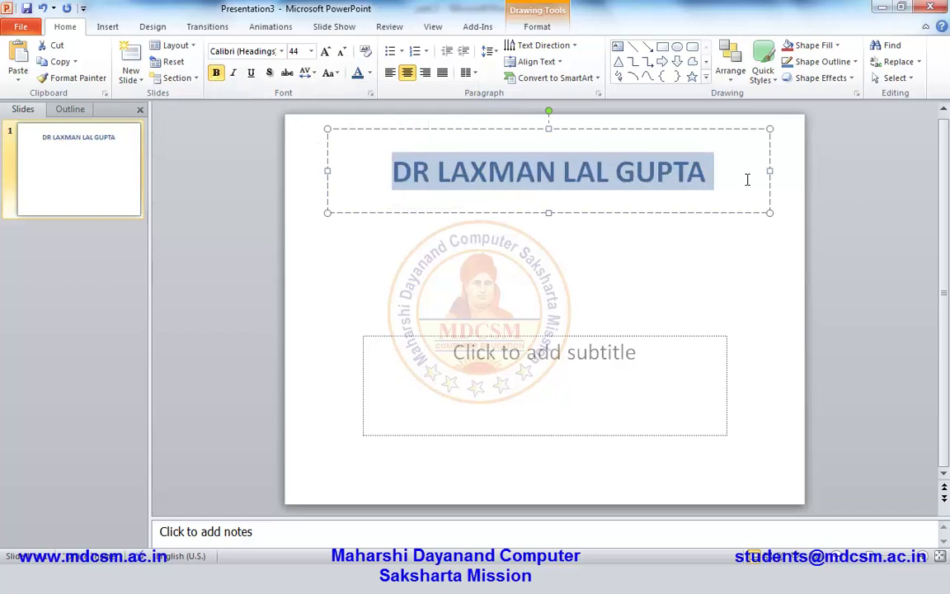
{"action": "left_click", "coordinate": [698, 235]}
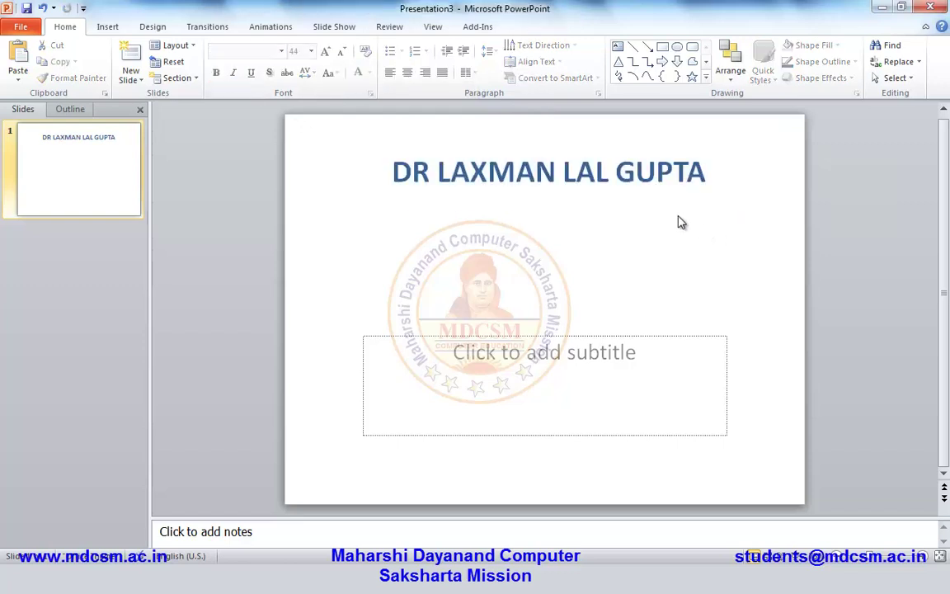
- Nudge the title box higher toward the slide's top edge
{"action": "left_click", "coordinate": [444, 174]}
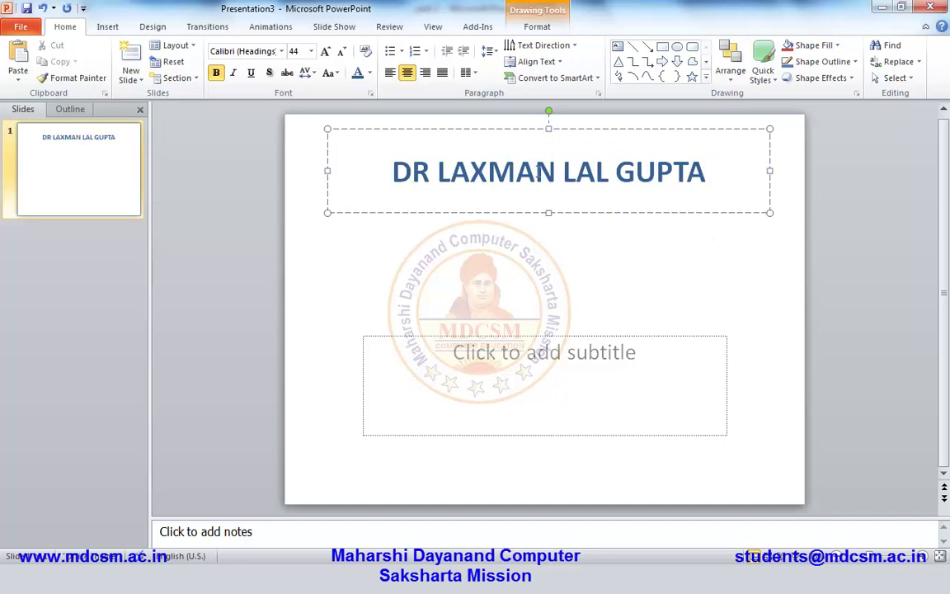
{"action": "left_click_drag", "start_coordinate": [533, 128], "coordinate": [529, 114]}
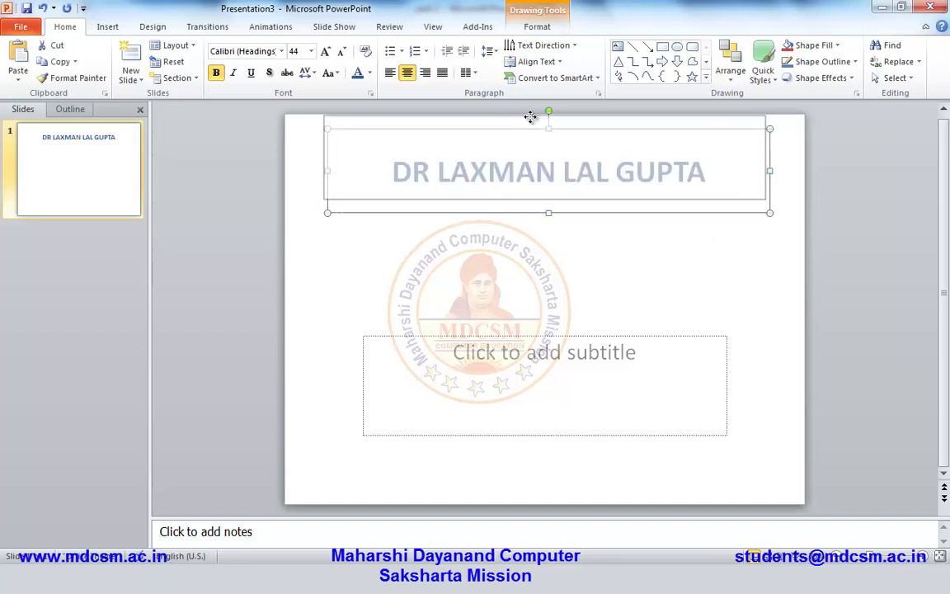
{"action": "left_click", "coordinate": [580, 232]}
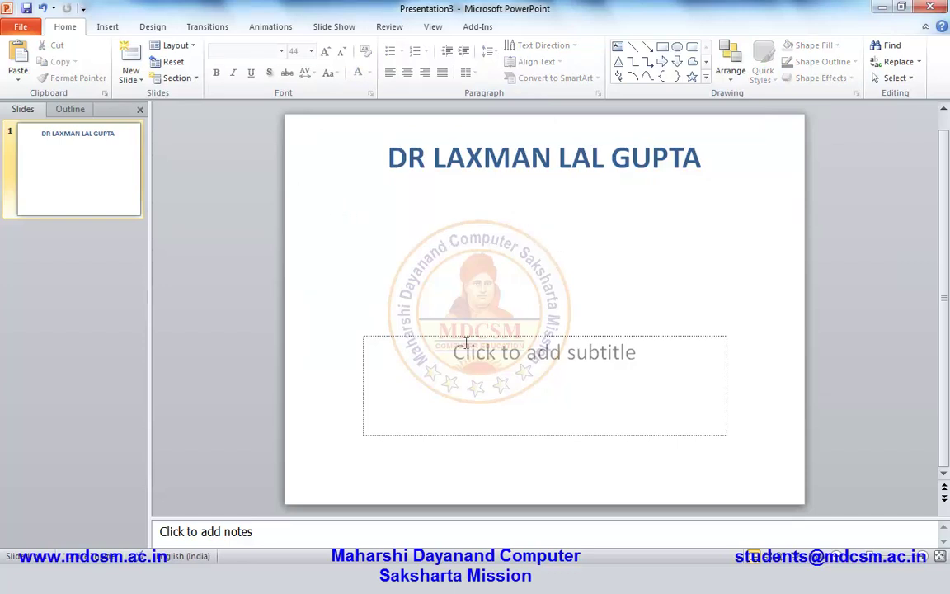
- Move the subtitle box under the title and type 'CHILD SPECIALIST DOCTOR'
{"action": "mouse_move", "coordinate": [467, 336]}
{"action": "left_mouse_down"}
{"action": "mouse_move", "coordinate": [439, 186]}
{"action": "mouse_move", "coordinate": [480, 186]}
{"action": "mouse_move", "coordinate": [463, 187]}
{"action": "left_mouse_up"}
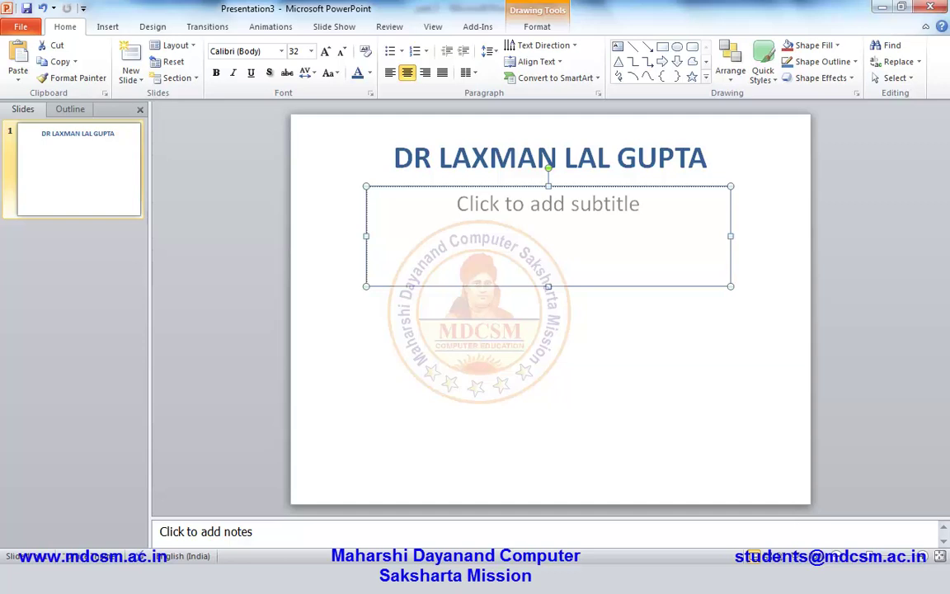
{"action": "type", "text": "C"}
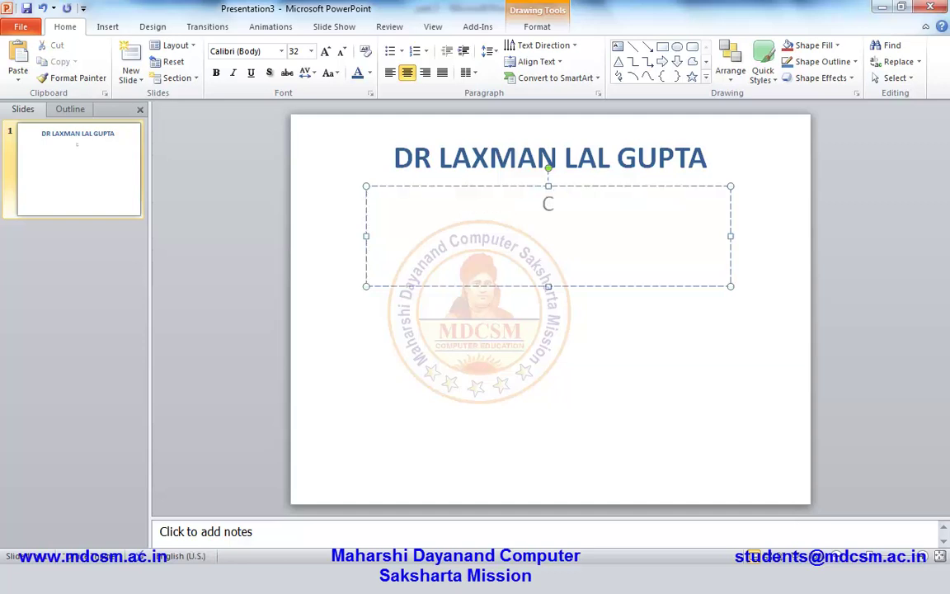
{"action": "type", "text": "HILD "}
{"action": "type", "text": "SP"}
{"action": "type", "text": "EC"}
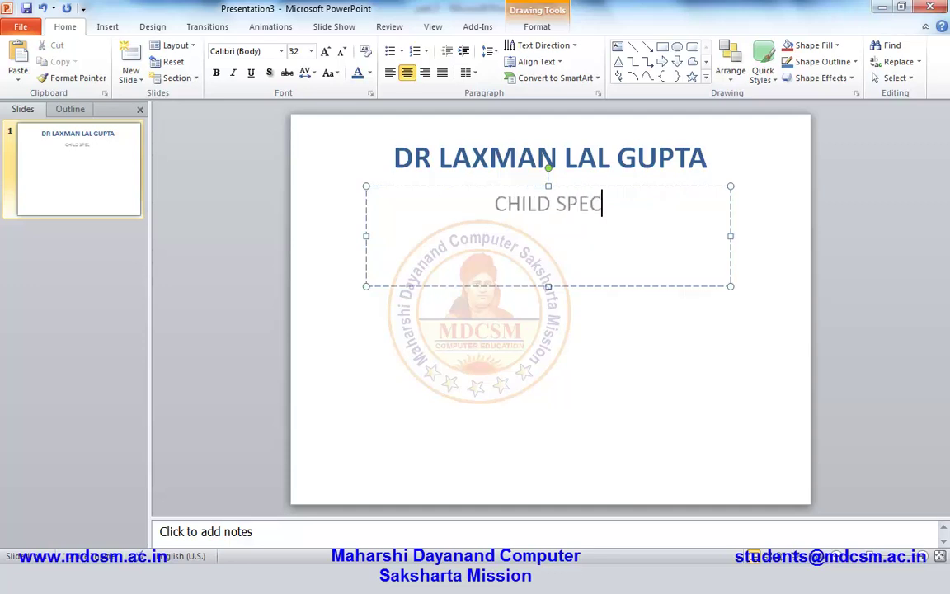
{"action": "type", "text": "I"}
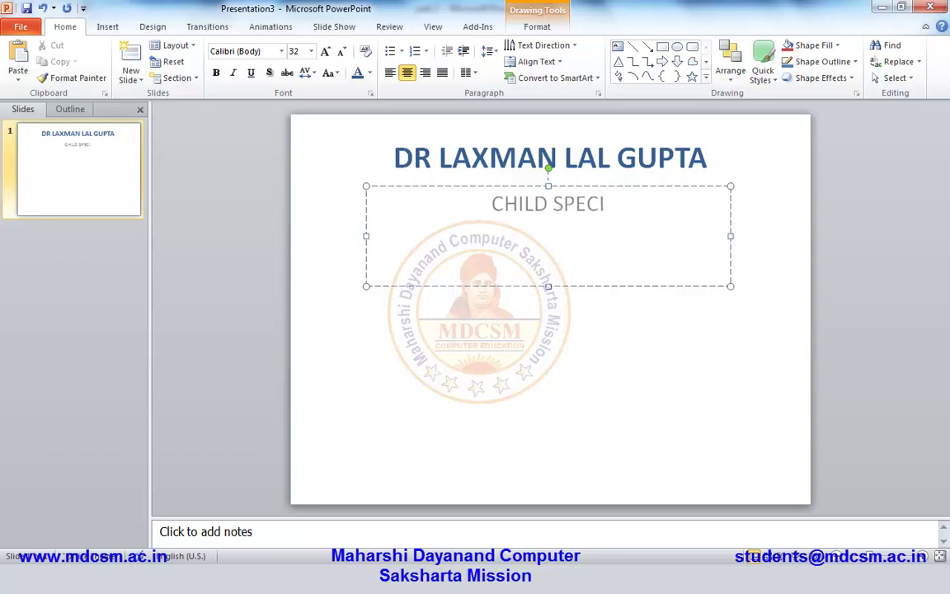
{"action": "type", "text": "A"}
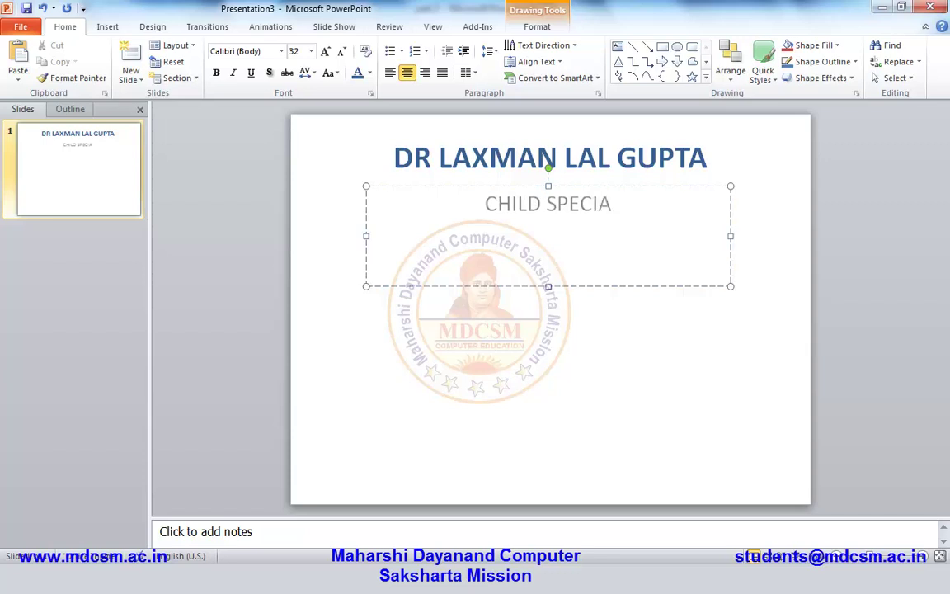
{"action": "type", "text": "LI"}
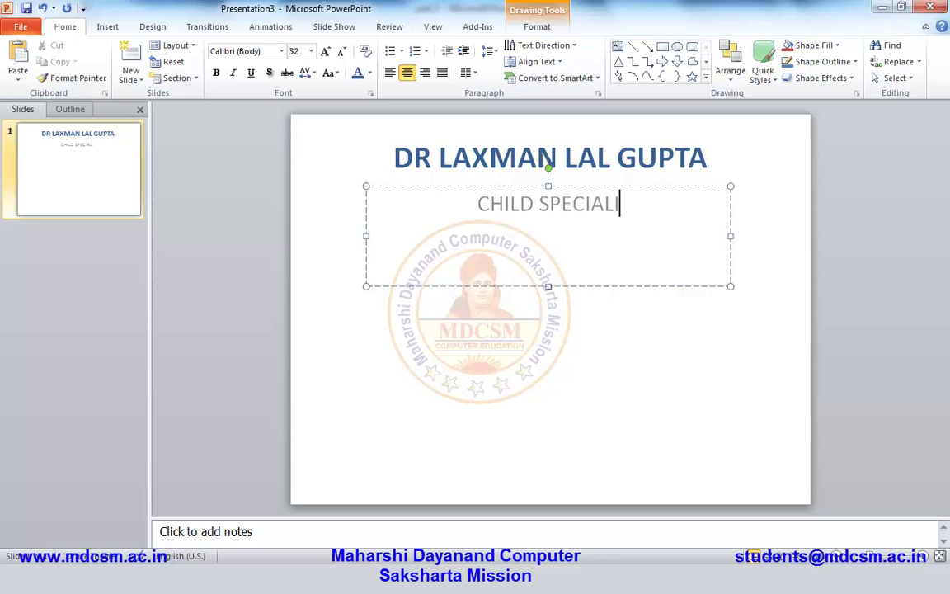
{"action": "type", "text": "ST"}
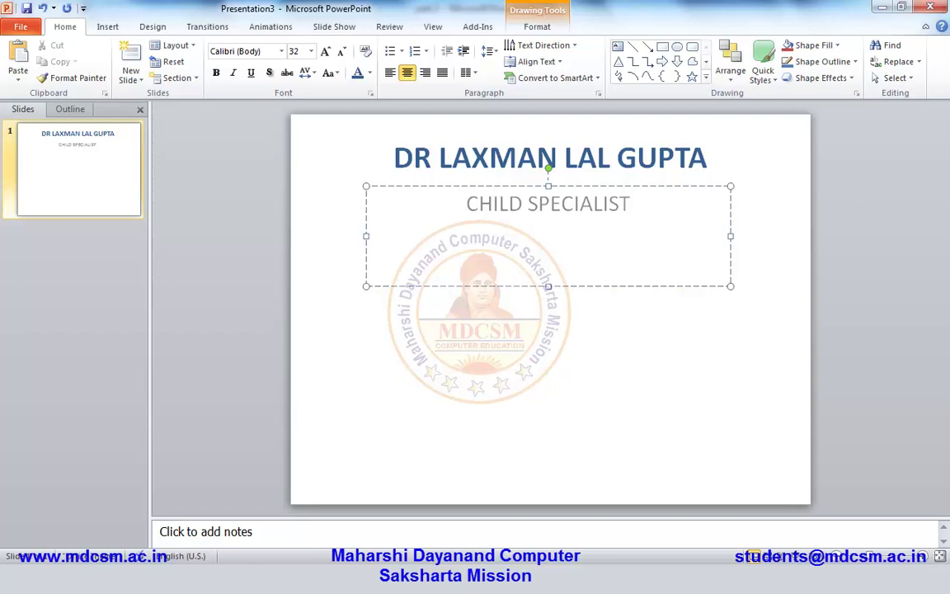
{"action": "type", "text": "DO"}
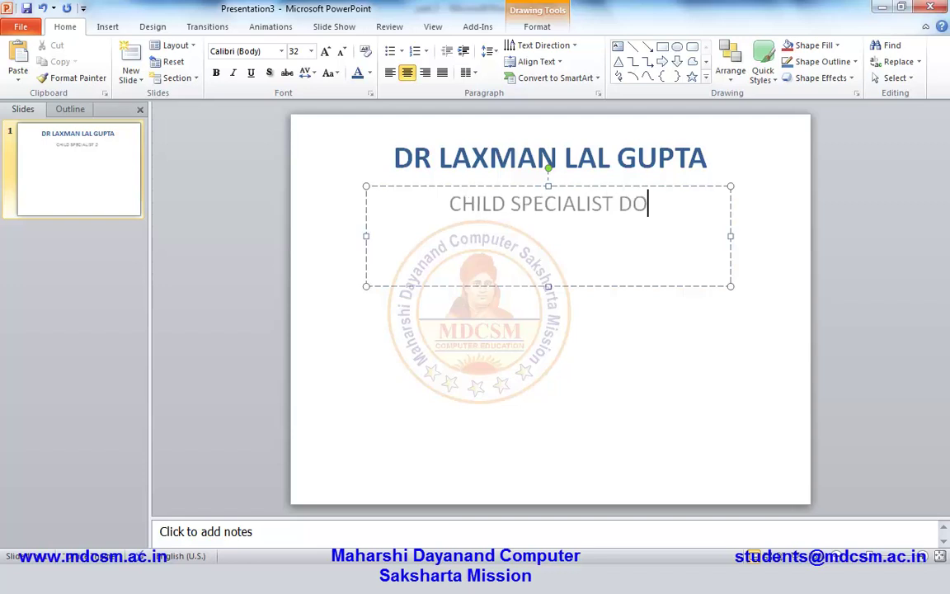
{"action": "type", "text": "CTOR"}
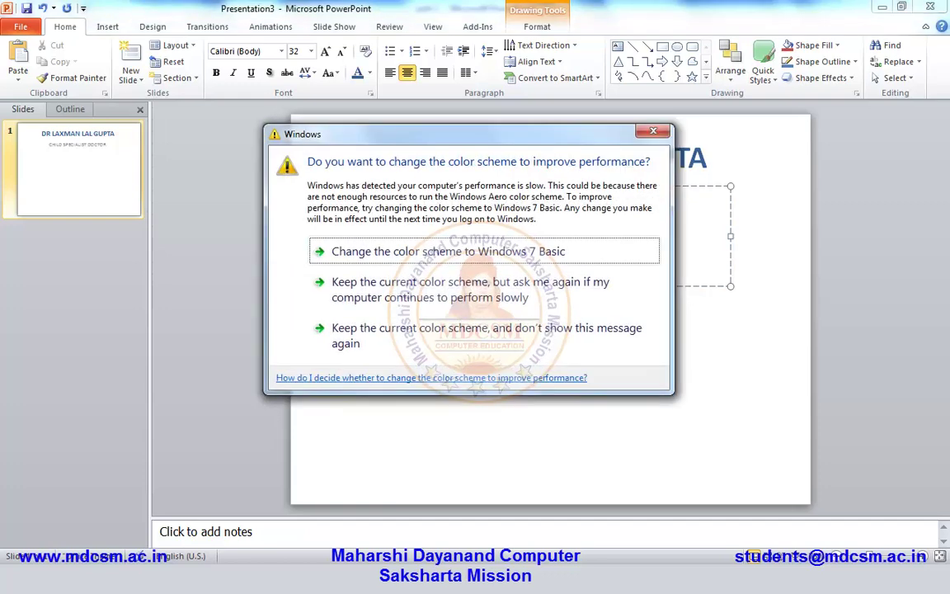
- Make the whole subtitle text bold
{"action": "left_click", "coordinate": [653, 131]}
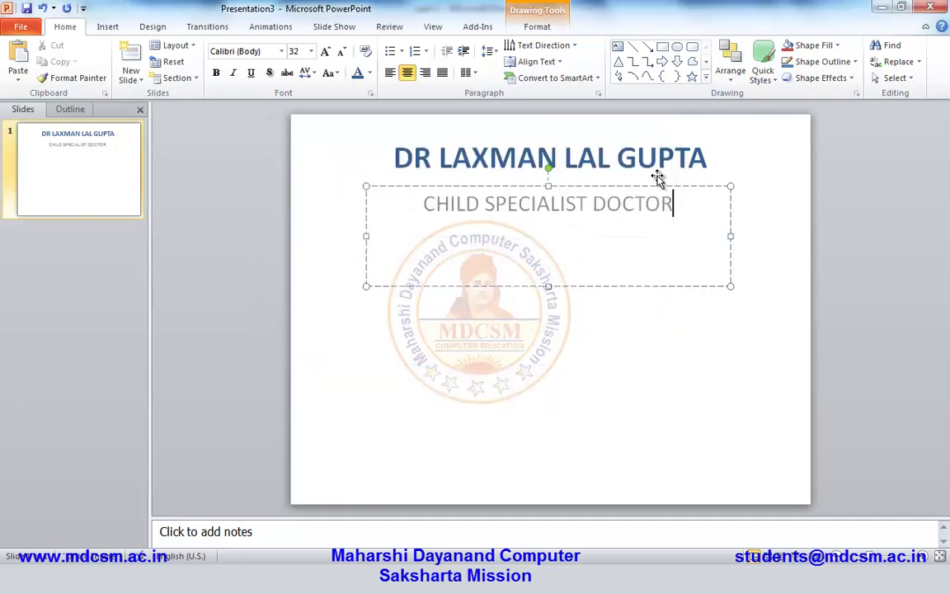
{"action": "left_click_drag", "start_coordinate": [424, 203], "coordinate": [722, 206]}
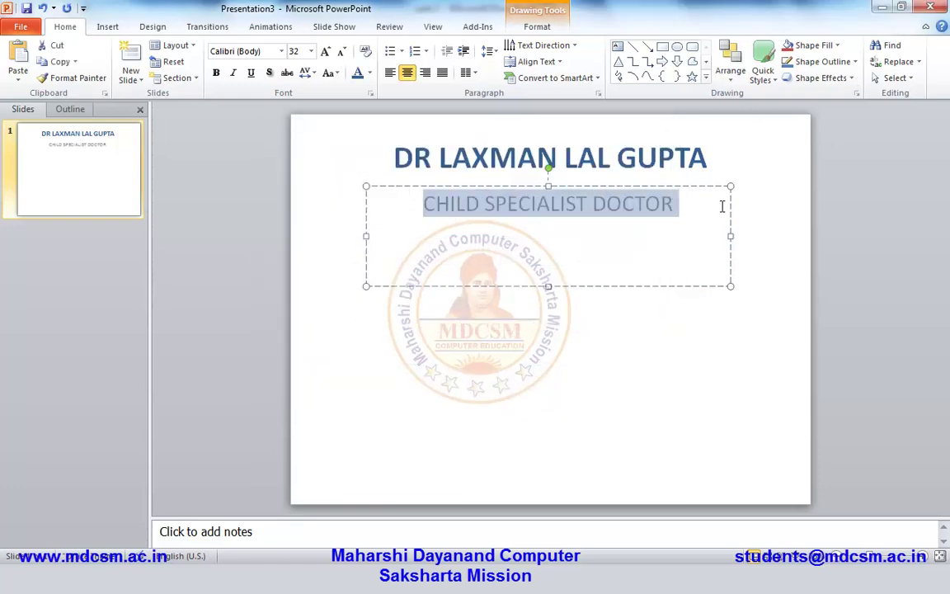
{"action": "left_click", "coordinate": [216, 73]}
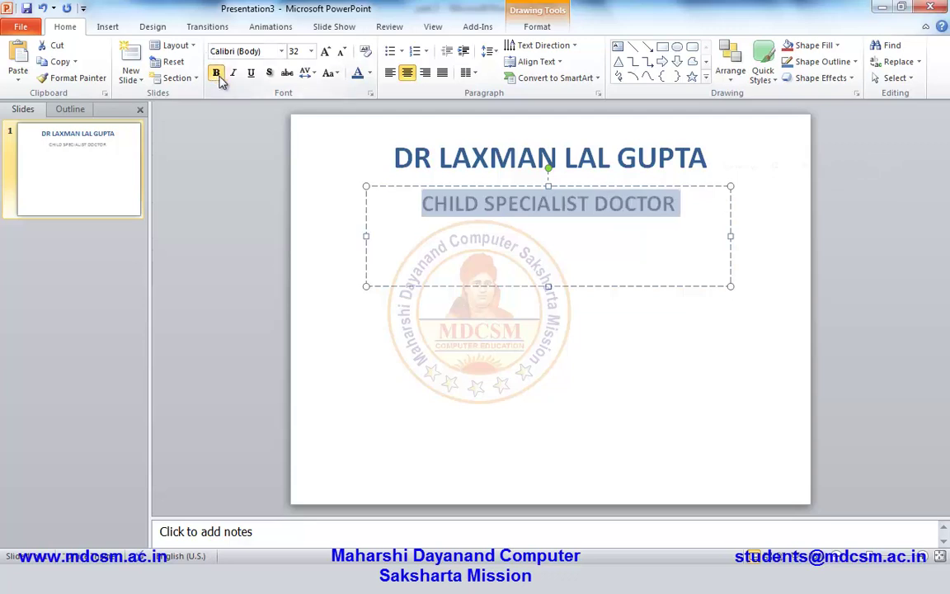
- Grow the subtitle text to 36 pt and colour it dark red
{"action": "left_click", "coordinate": [326, 54]}
{"action": "left_click", "coordinate": [369, 73]}
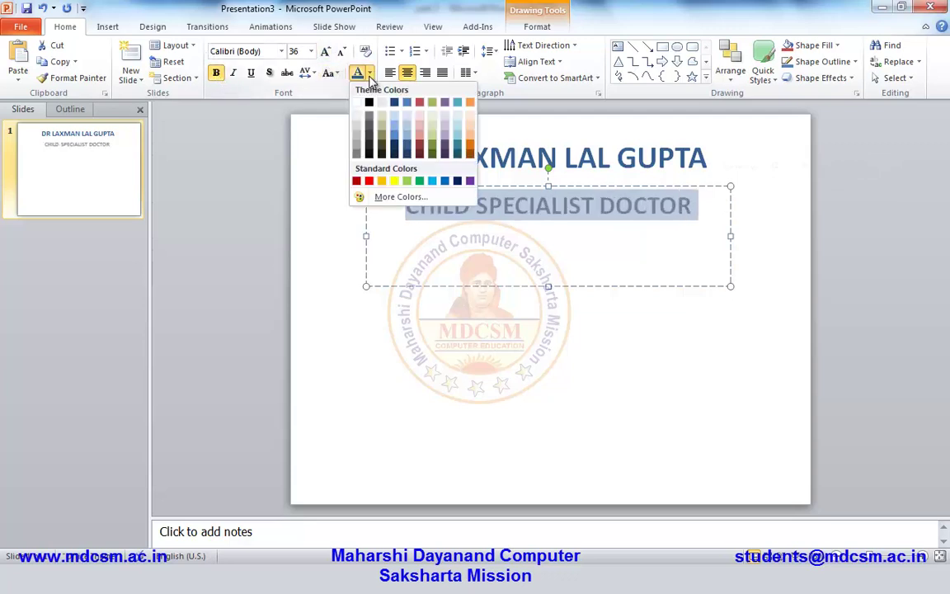
{"action": "left_click", "coordinate": [419, 151]}
- Apply the Subtle Effect - Red, Accent 2 shape style to the title box
{"action": "left_click_drag", "start_coordinate": [395, 155], "coordinate": [714, 157]}
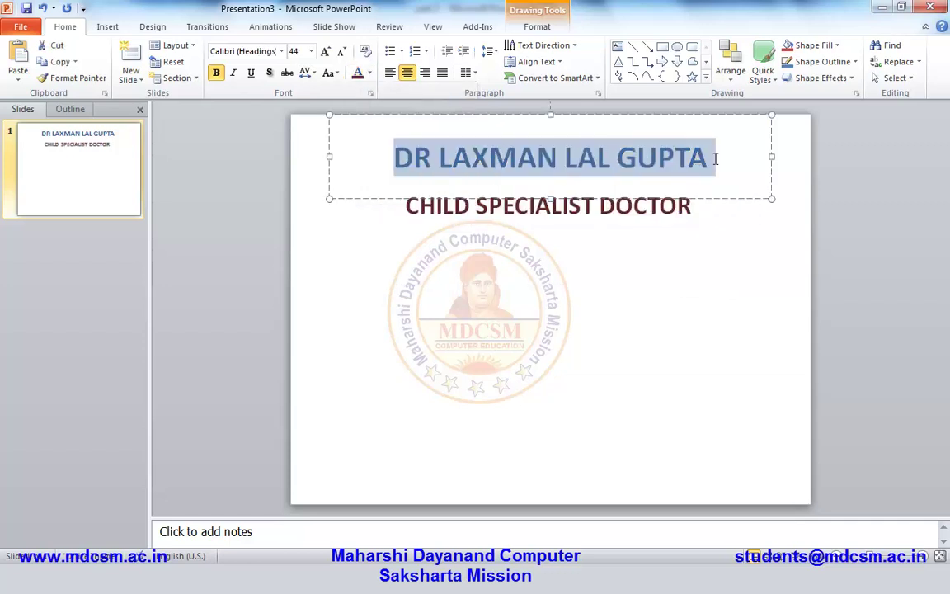
{"action": "left_click", "coordinate": [769, 203]}
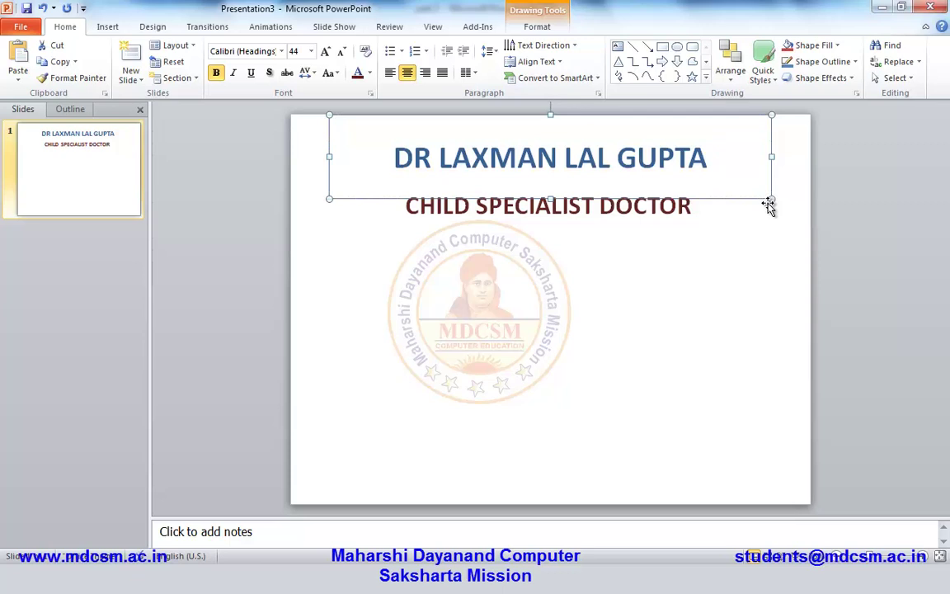
{"action": "left_click", "coordinate": [764, 70]}
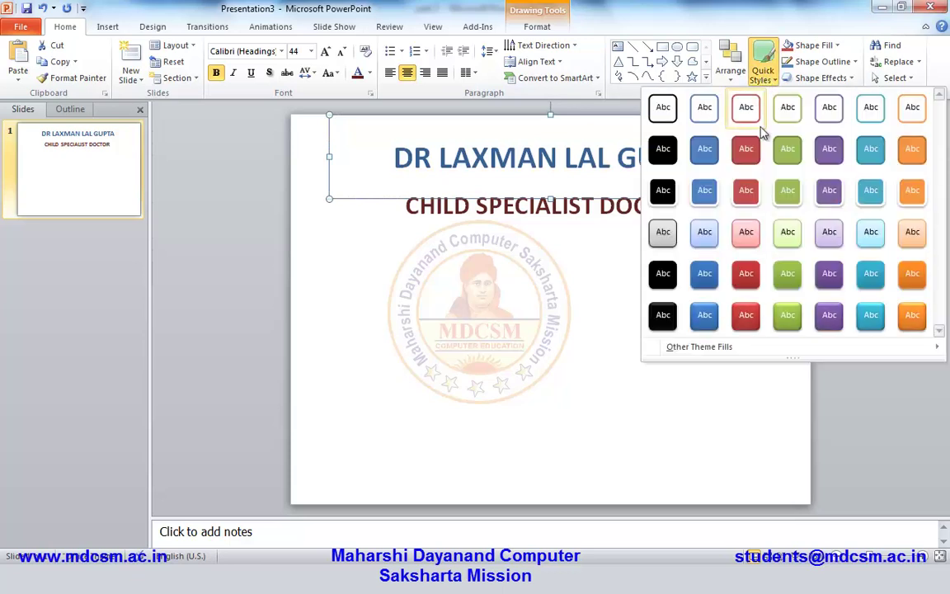
{"action": "left_click", "coordinate": [751, 245]}
- Move the subtitle box slightly lower on the slide
{"action": "left_click", "coordinate": [503, 286]}
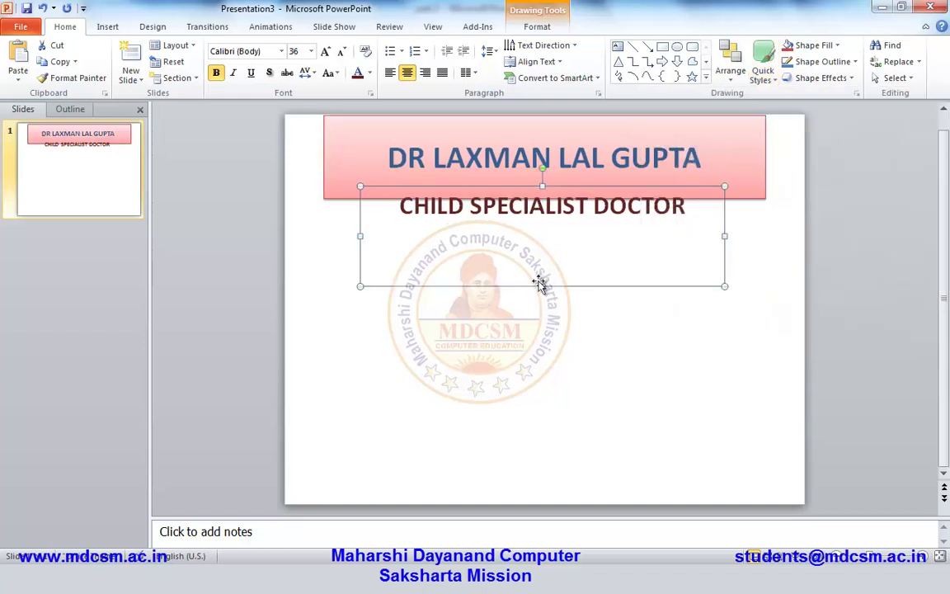
{"action": "left_click_drag", "start_coordinate": [539, 285], "coordinate": [545, 293]}
{"action": "left_click", "coordinate": [545, 339]}
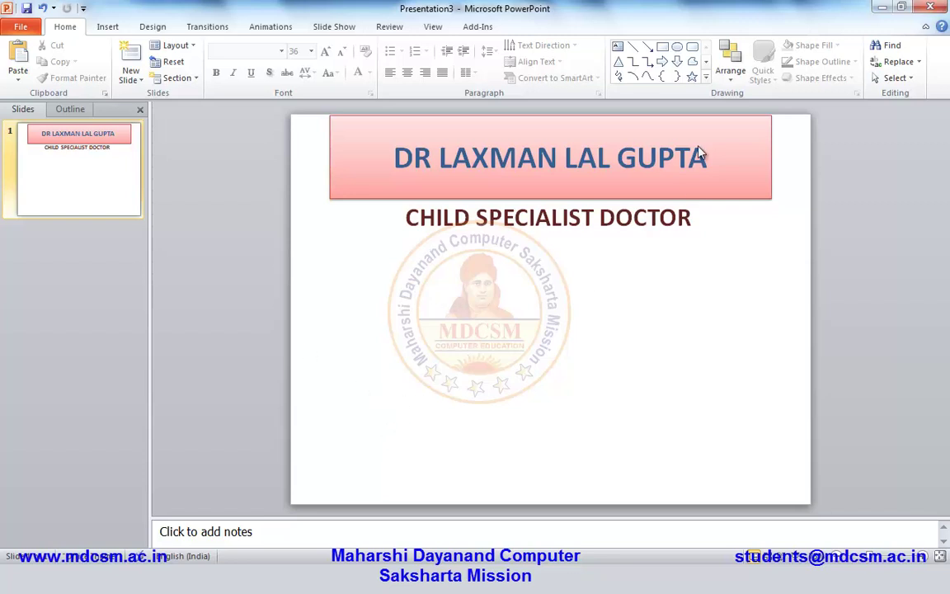
{"action": "left_click", "coordinate": [110, 28]}
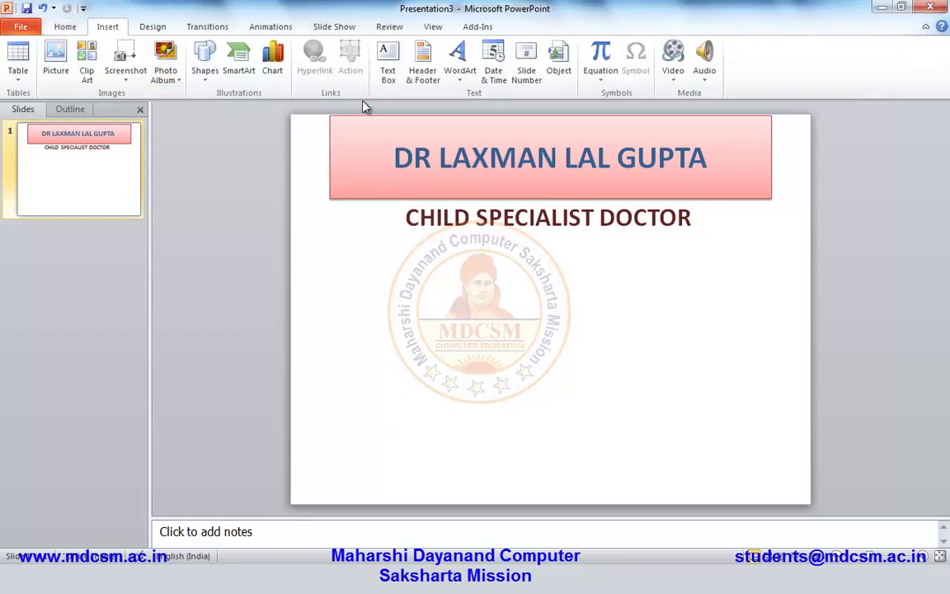
- In the Clip Art pane, list all clips and scroll down to the doctor-with-child picture
{"action": "left_click", "coordinate": [88, 72]}
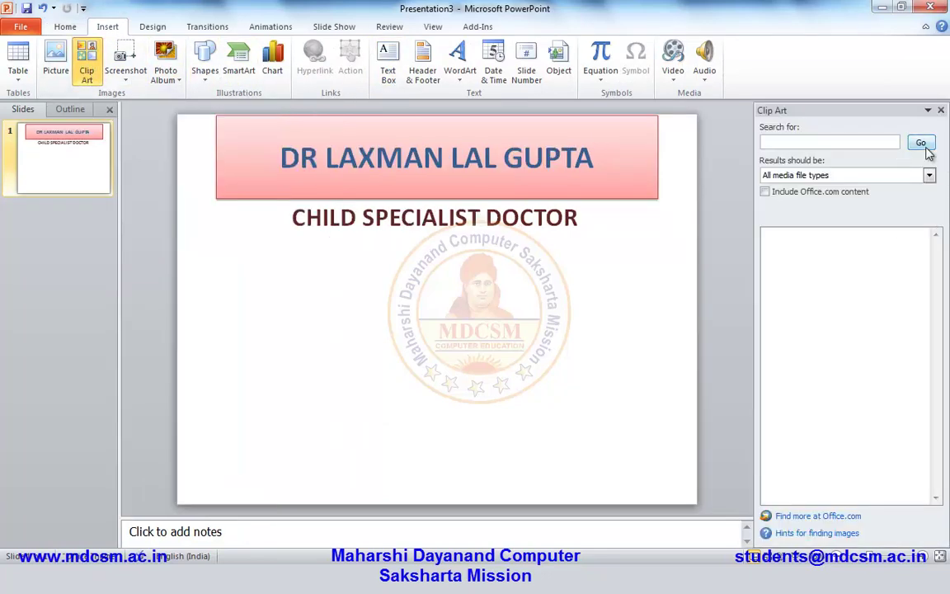
{"action": "left_click", "coordinate": [923, 144]}
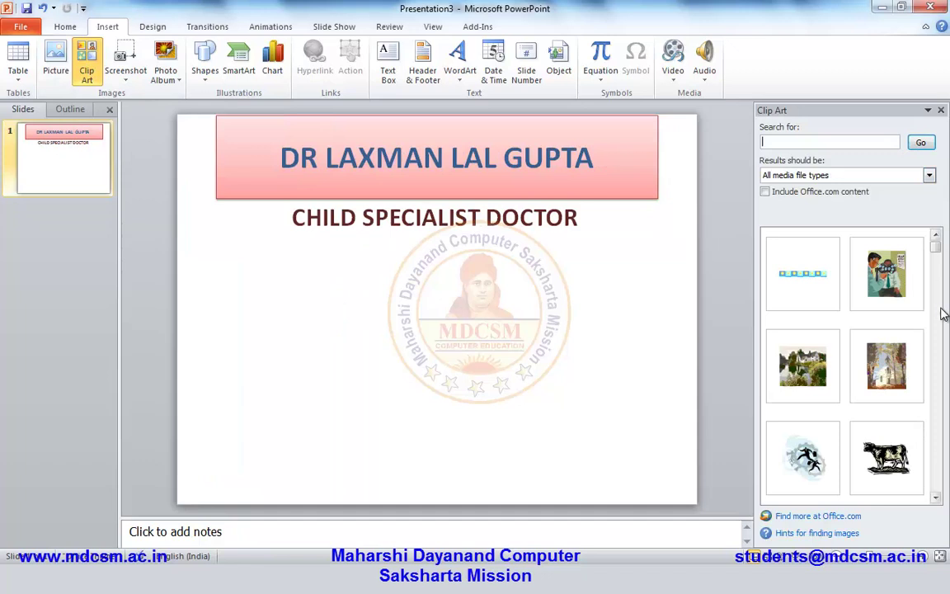
{"action": "left_click", "coordinate": [936, 259]}
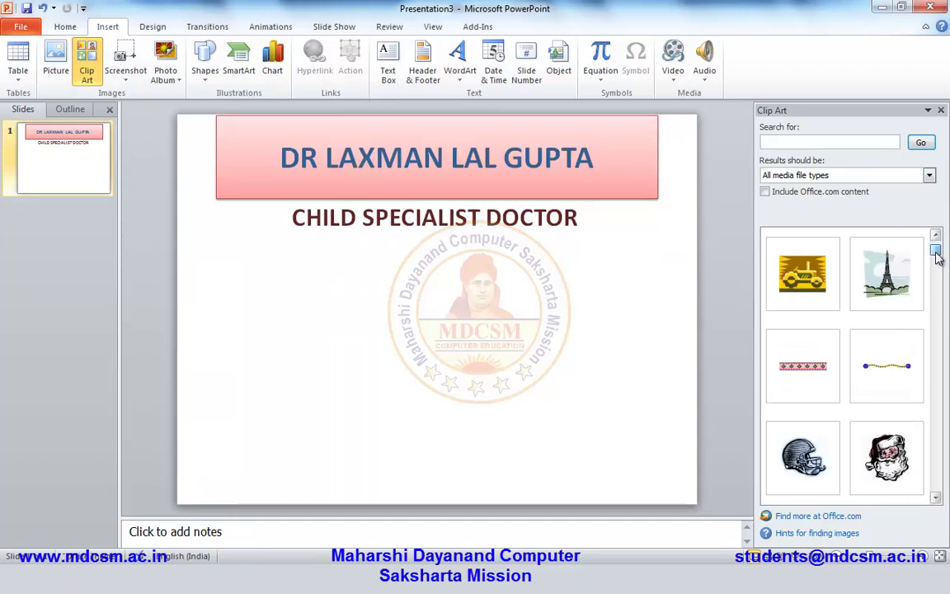
{"action": "mouse_move", "coordinate": [937, 257]}
{"action": "left_mouse_down"}
{"action": "mouse_move", "coordinate": [938, 266]}
{"action": "mouse_move", "coordinate": [938, 257]}
{"action": "left_mouse_up"}
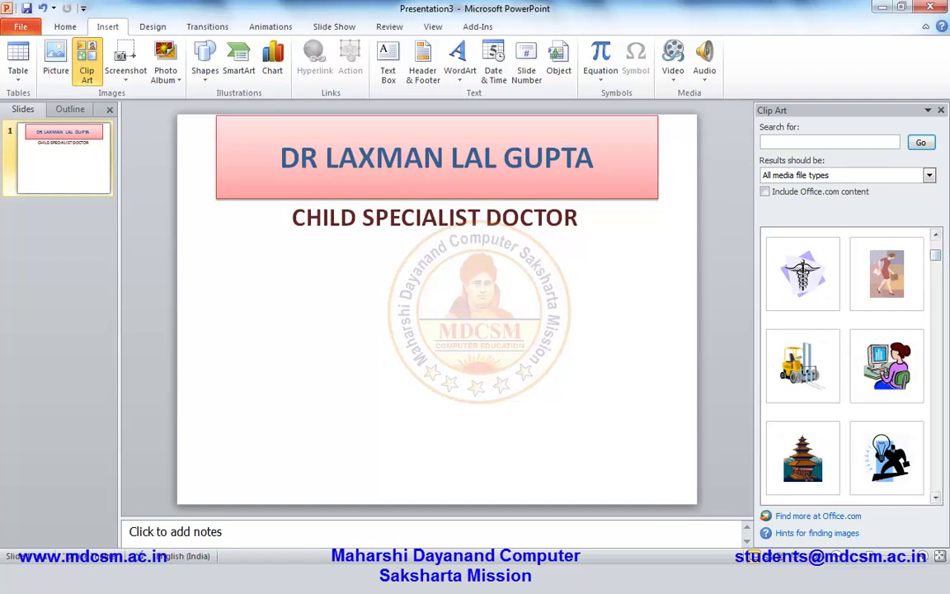
{"action": "left_click", "coordinate": [936, 500]}
{"action": "left_click", "coordinate": [937, 499]}
{"action": "left_click", "coordinate": [937, 499]}
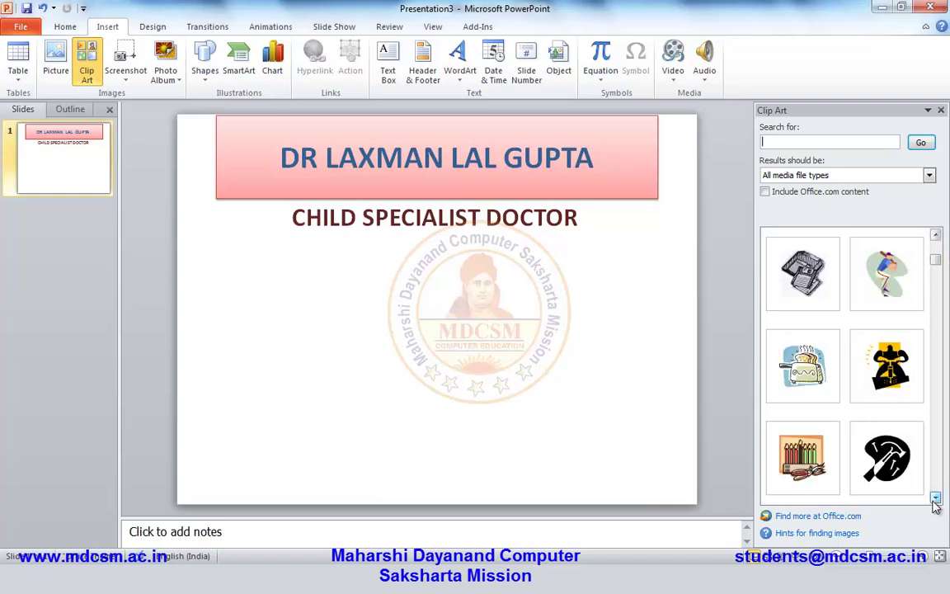
{"action": "left_click", "coordinate": [937, 500]}
{"action": "left_click", "coordinate": [936, 499]}
{"action": "left_click", "coordinate": [937, 499]}
{"action": "left_click", "coordinate": [936, 499]}
{"action": "left_click", "coordinate": [936, 499]}
{"action": "left_click", "coordinate": [937, 499]}
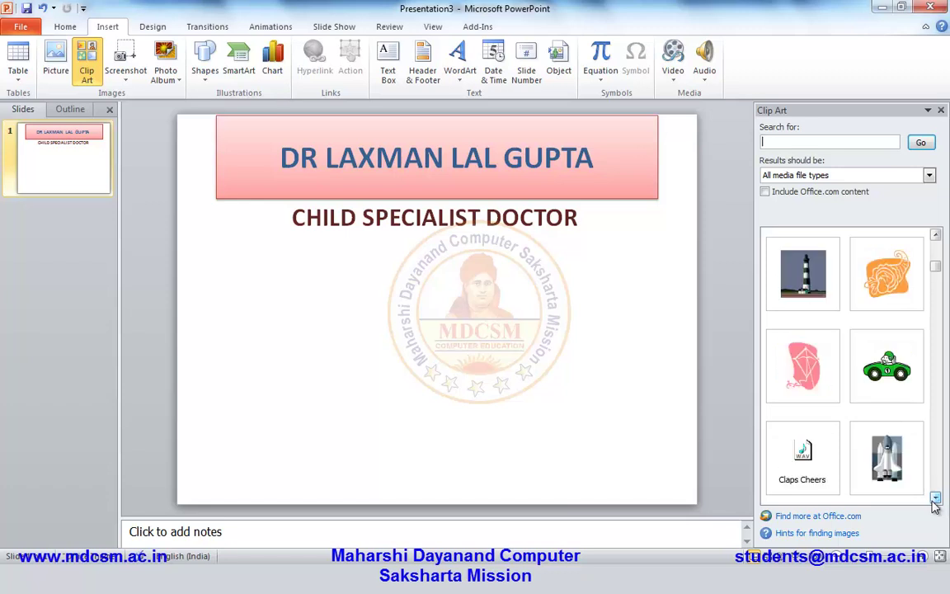
{"action": "left_click", "coordinate": [936, 500]}
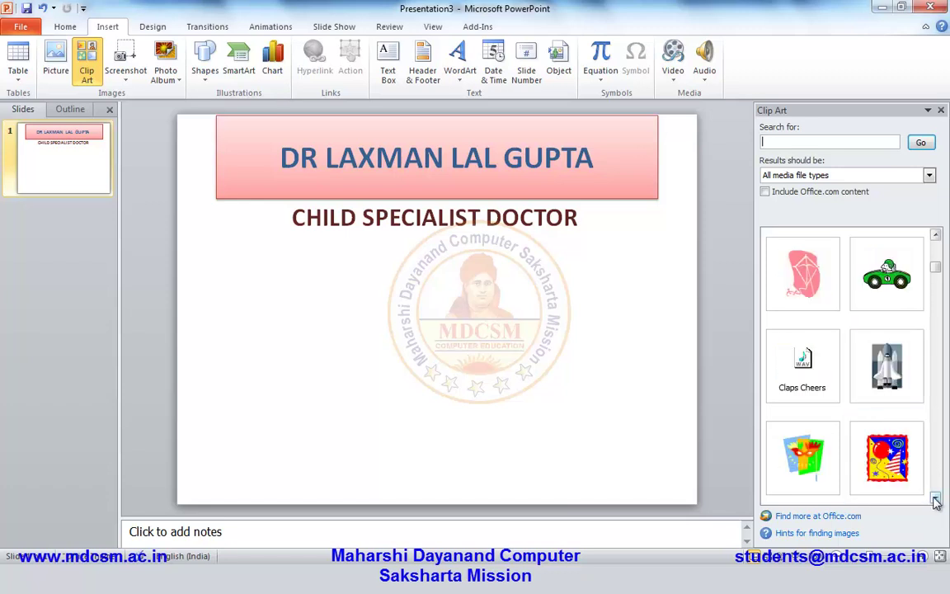
{"action": "left_click", "coordinate": [936, 499]}
{"action": "left_click", "coordinate": [936, 499]}
- Insert the doctor clip art, placing it lower left and enlarging it to about 9.8 cm tall
{"action": "left_click", "coordinate": [804, 365]}
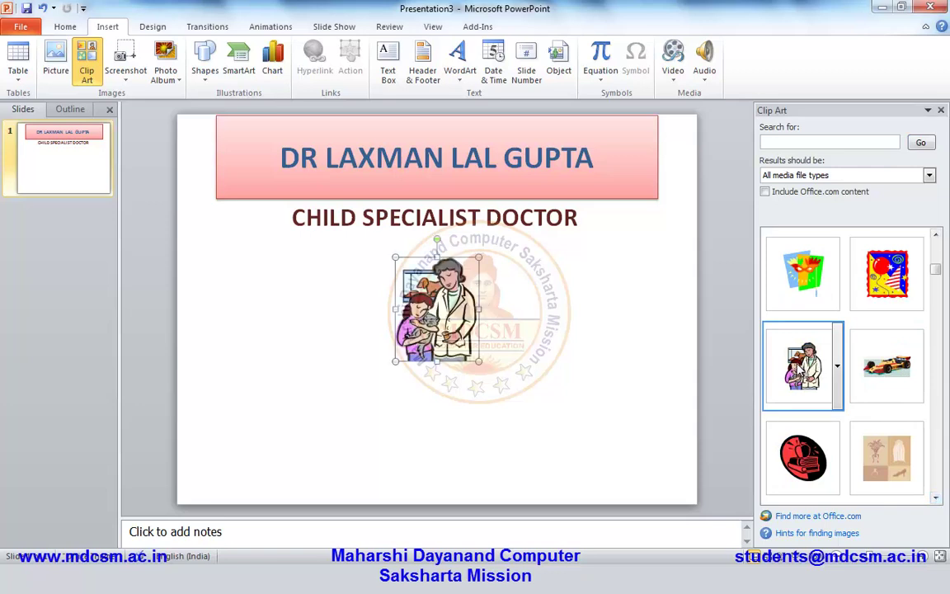
{"action": "mouse_move", "coordinate": [411, 322]}
{"action": "left_mouse_down"}
{"action": "mouse_move", "coordinate": [307, 374]}
{"action": "mouse_move", "coordinate": [238, 353]}
{"action": "left_mouse_up"}
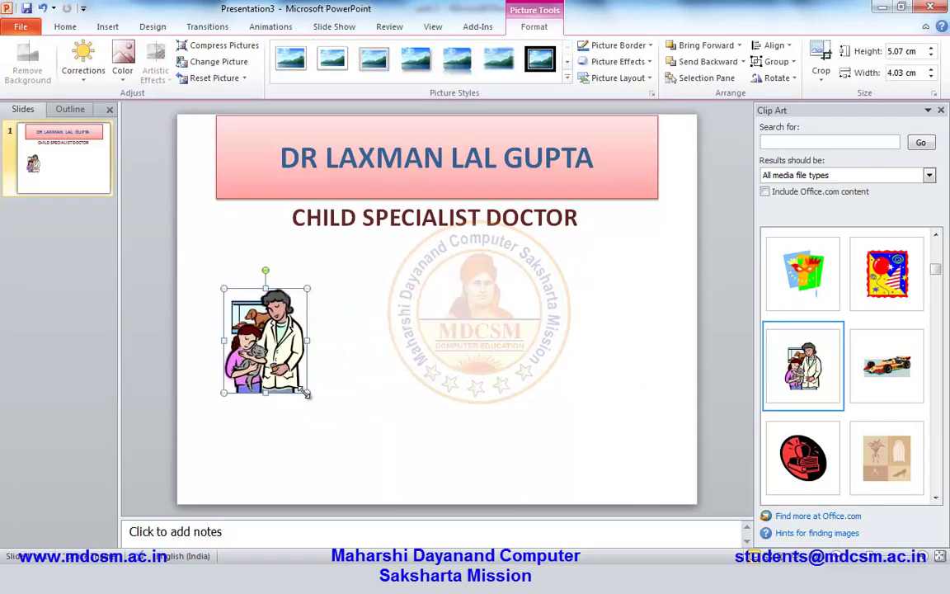
{"action": "left_click_drag", "start_coordinate": [305, 393], "coordinate": [385, 489]}
{"action": "left_click_drag", "start_coordinate": [336, 439], "coordinate": [303, 438]}
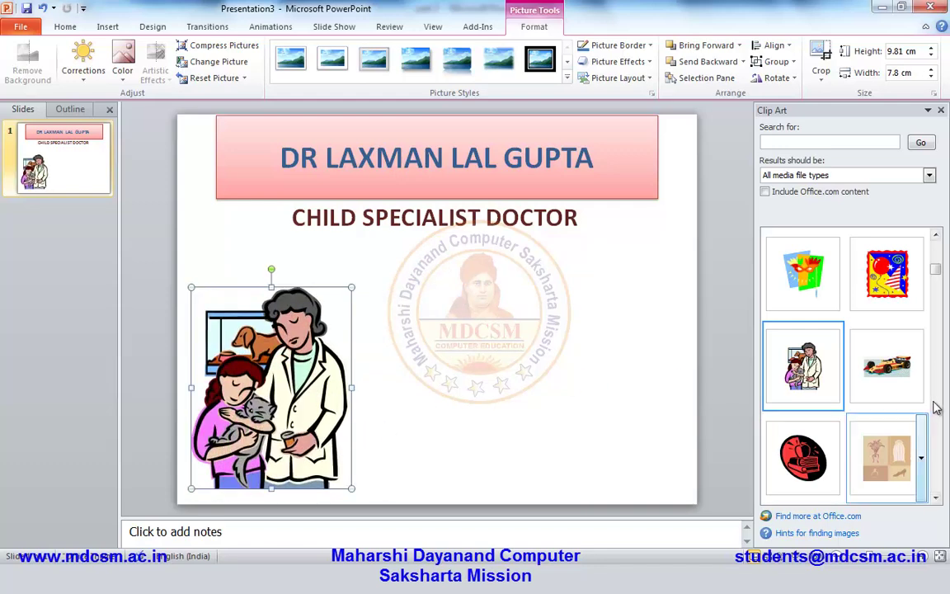
- Insert the clock clip art, enlarge it to about 8.8 cm and place it lower right
{"action": "left_click", "coordinate": [936, 498]}
{"action": "left_click", "coordinate": [936, 498]}
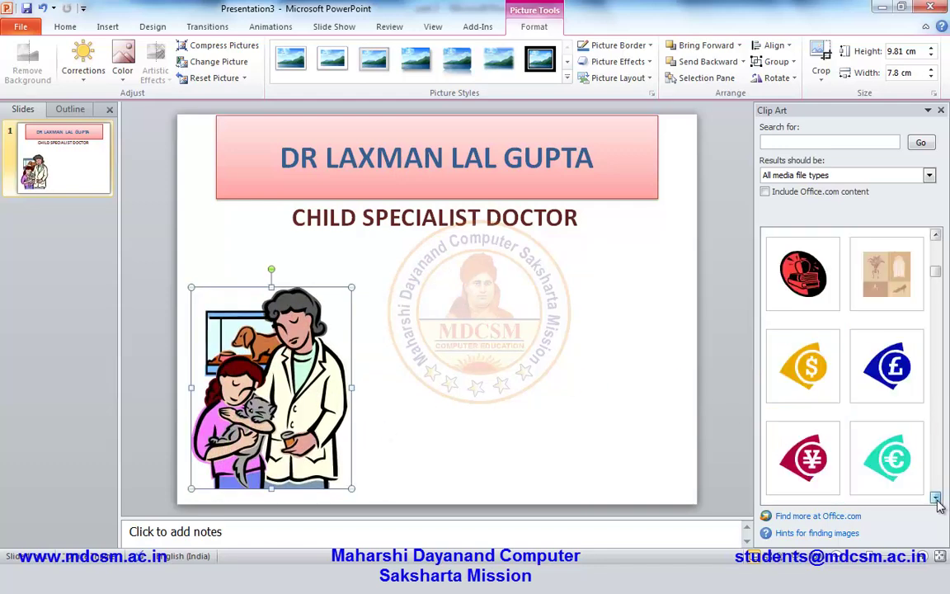
{"action": "left_click", "coordinate": [936, 498]}
{"action": "left_click", "coordinate": [936, 498]}
{"action": "left_click", "coordinate": [936, 498]}
{"action": "left_click", "coordinate": [936, 498]}
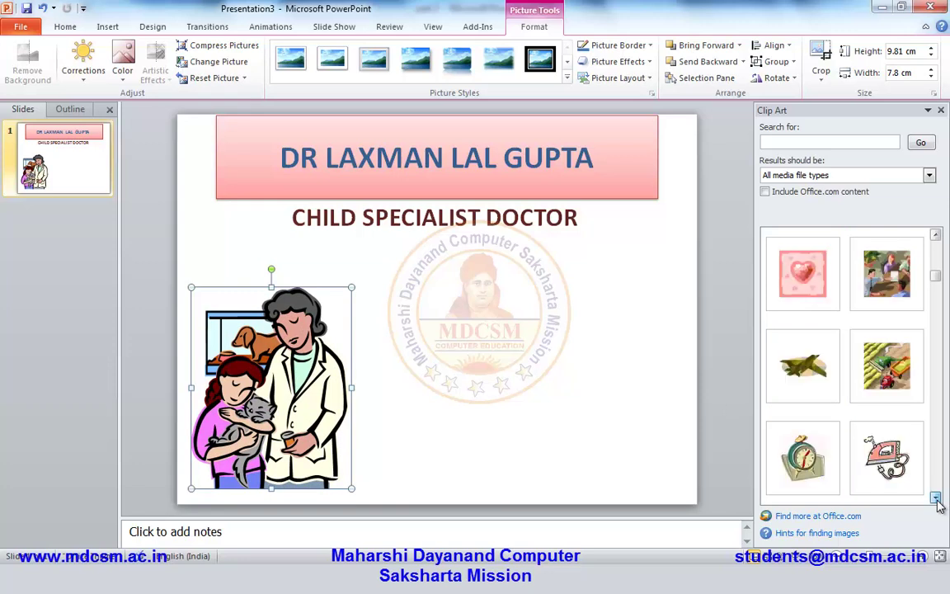
{"action": "left_click", "coordinate": [936, 498]}
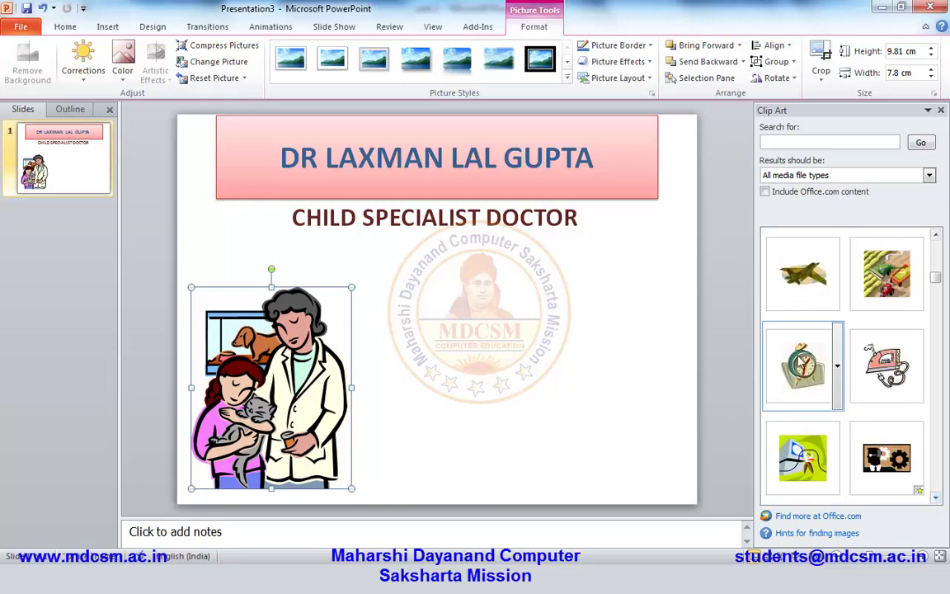
{"action": "left_click", "coordinate": [803, 363]}
{"action": "left_click_drag", "start_coordinate": [440, 318], "coordinate": [604, 427]}
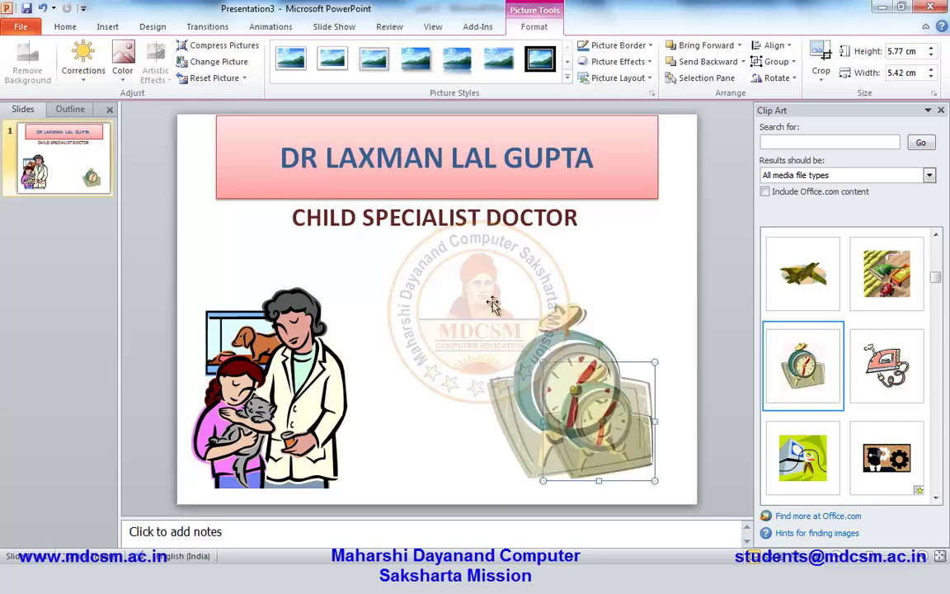
{"action": "left_click_drag", "start_coordinate": [542, 362], "coordinate": [485, 301]}
{"action": "left_click_drag", "start_coordinate": [578, 395], "coordinate": [599, 408]}
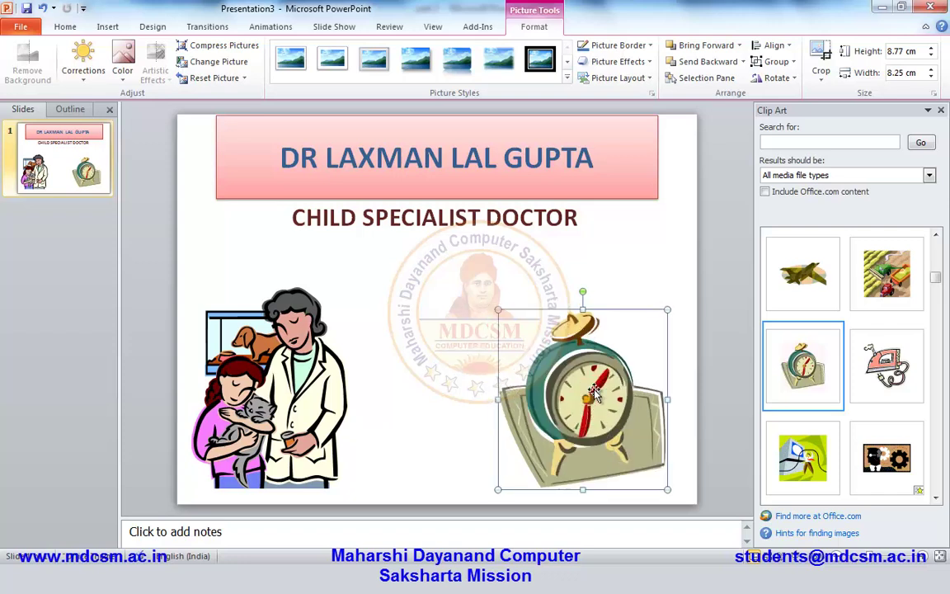
{"action": "left_click", "coordinate": [620, 272]}
{"action": "left_click", "coordinate": [464, 361]}
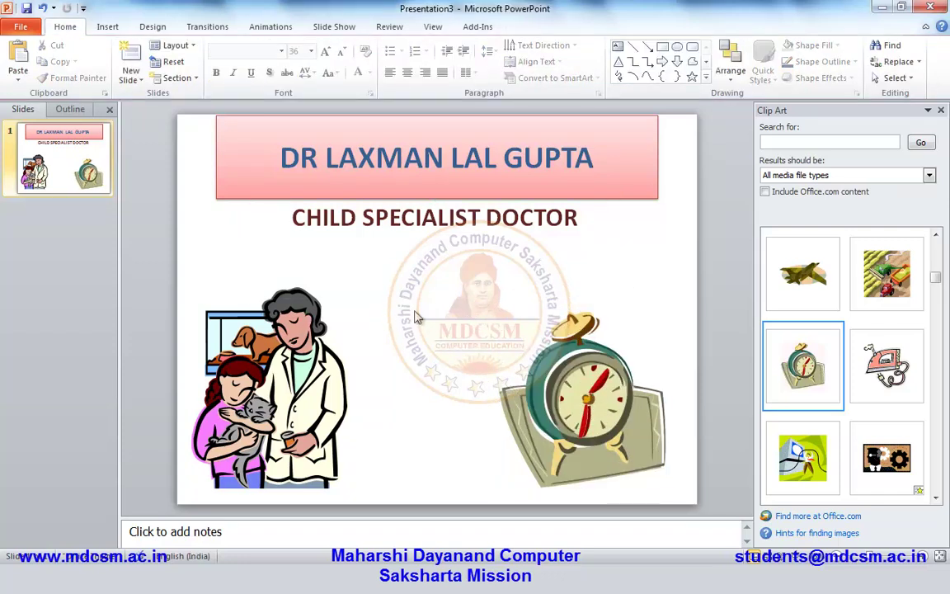
- Draw a text box below the subtitle and type the clinic's address on two lines
{"action": "left_click", "coordinate": [108, 26]}
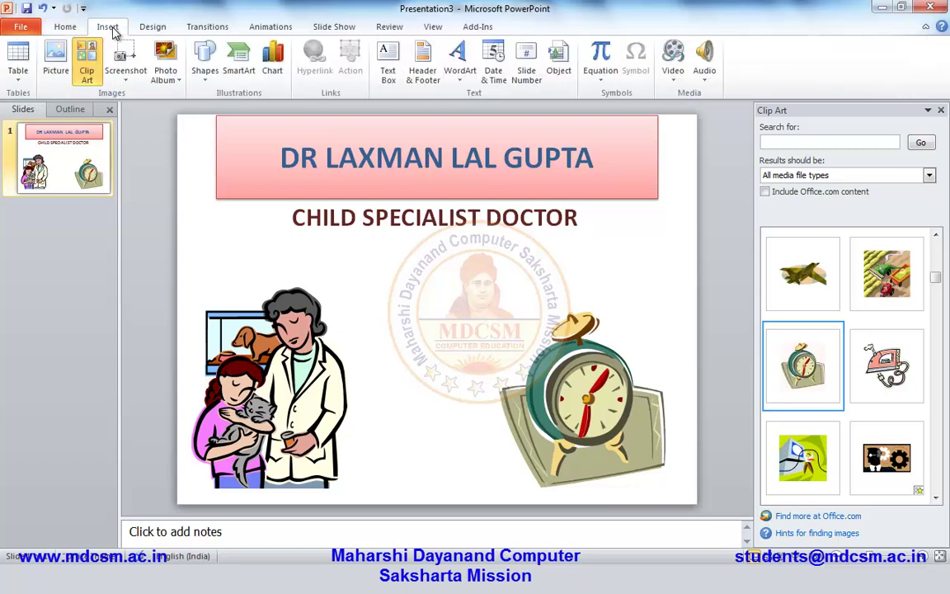
{"action": "left_click", "coordinate": [388, 70]}
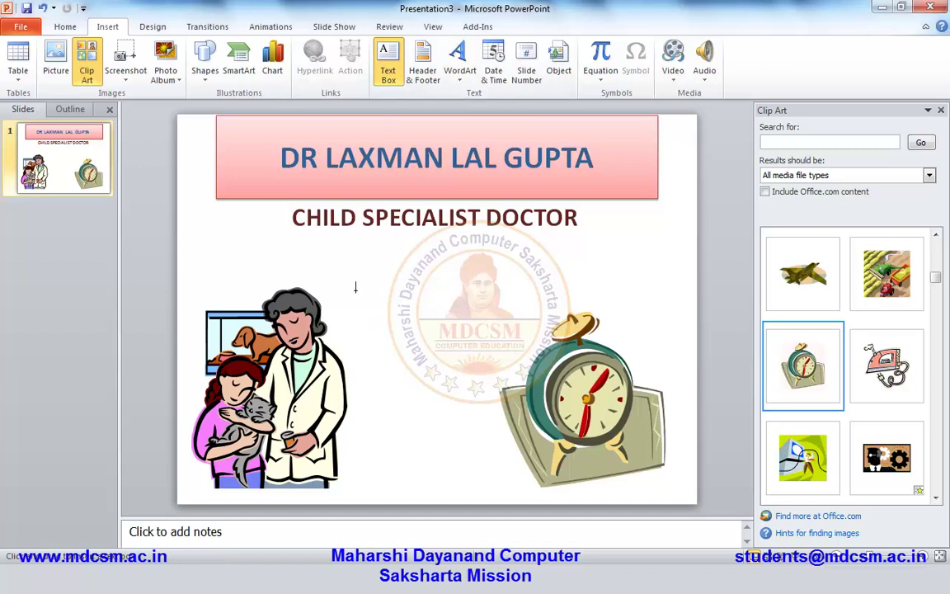
{"action": "left_click_drag", "start_coordinate": [339, 269], "coordinate": [544, 323]}
{"action": "type", "text": "N"}
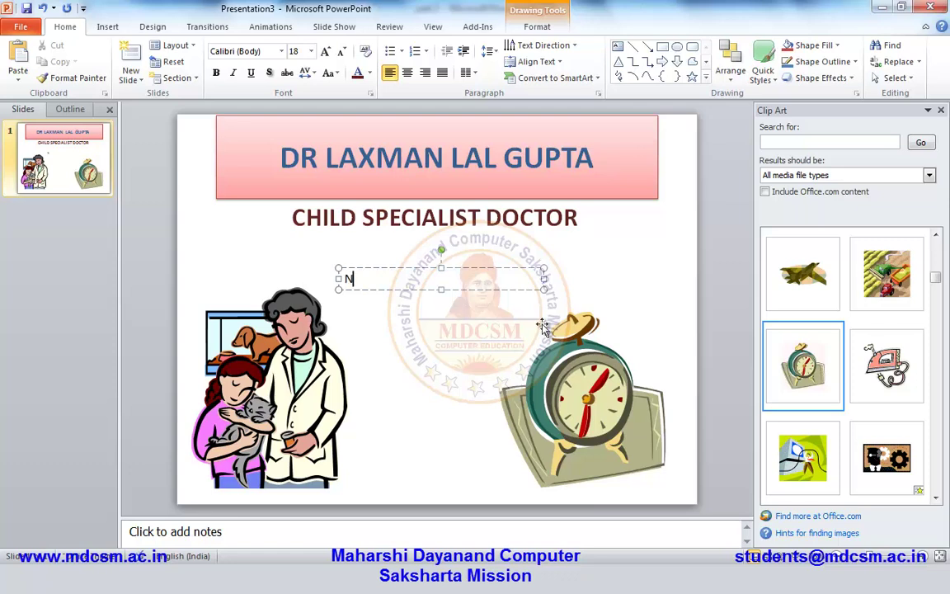
{"action": "type", "text": "EAR"}
{"action": "type", "text": " PETROL"}
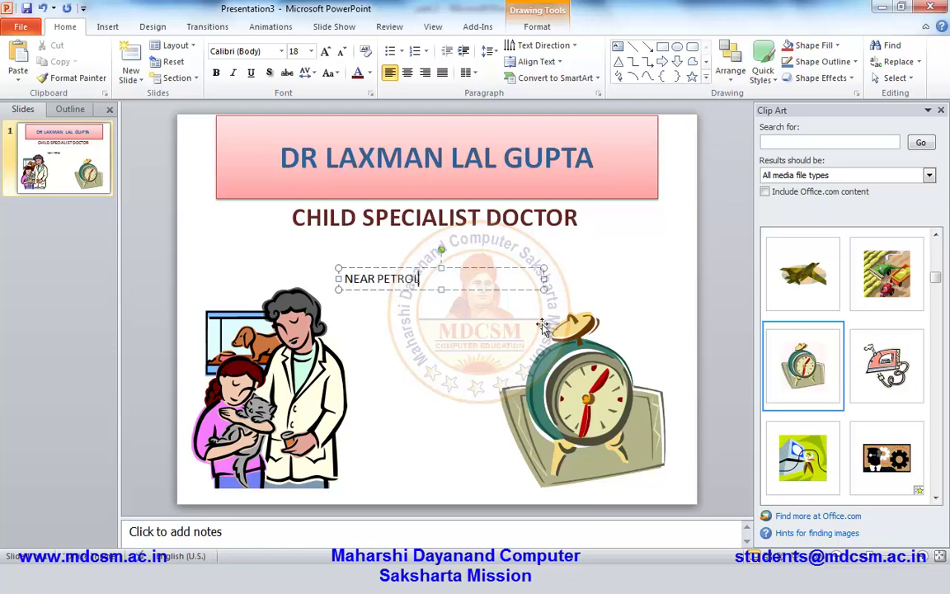
{"action": "type", "text": " PUMP"}
{"action": "type", "text": " GUMA"}
{"action": "type", "text": "N"}
{"action": "type", "text": "PURA"}
{"action": "key", "text": "Return"}
{"action": "type", "text": "N"}
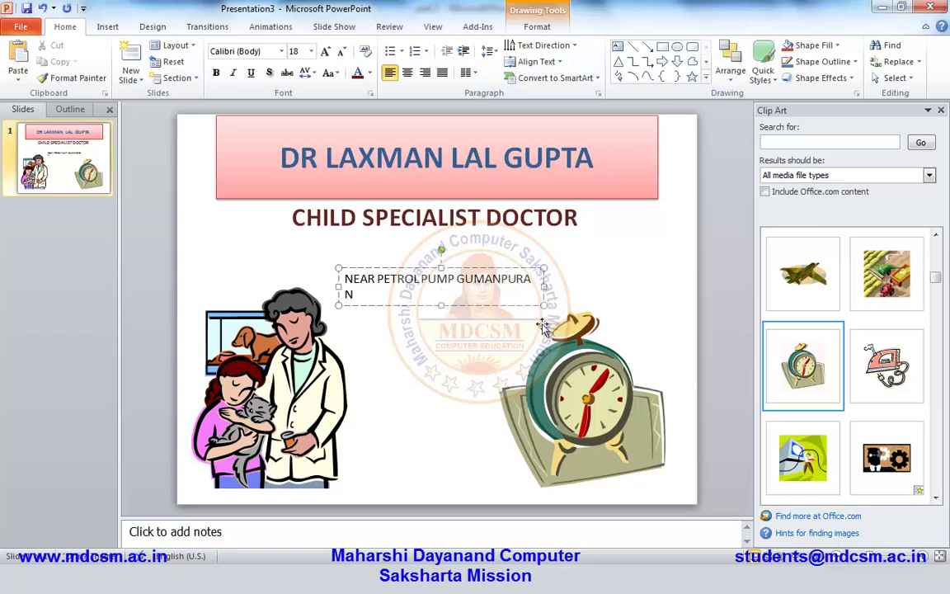
{"action": "key", "text": "BackSpace"}
{"action": "key", "text": "BackSpace"}
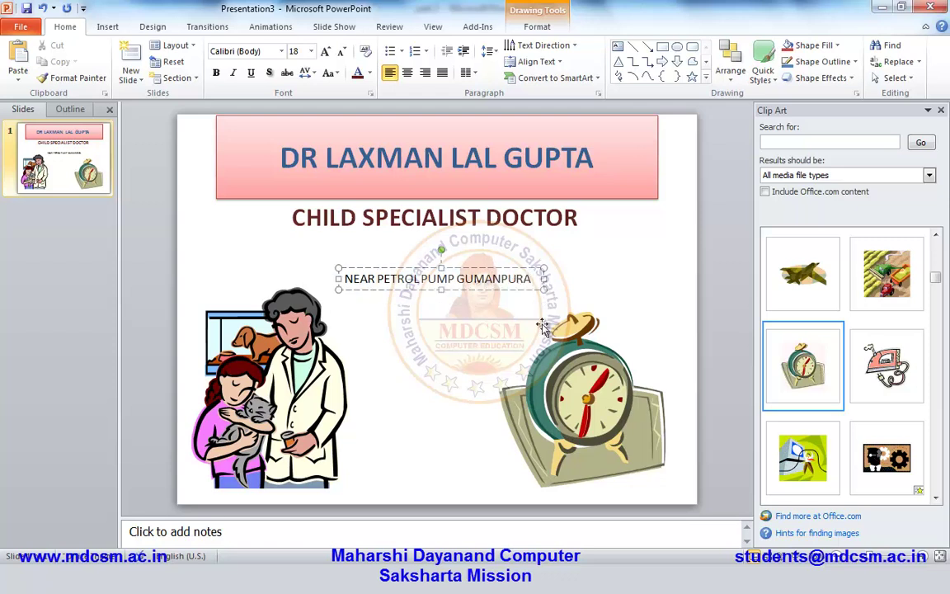
{"action": "type", "text": "KOTA"}
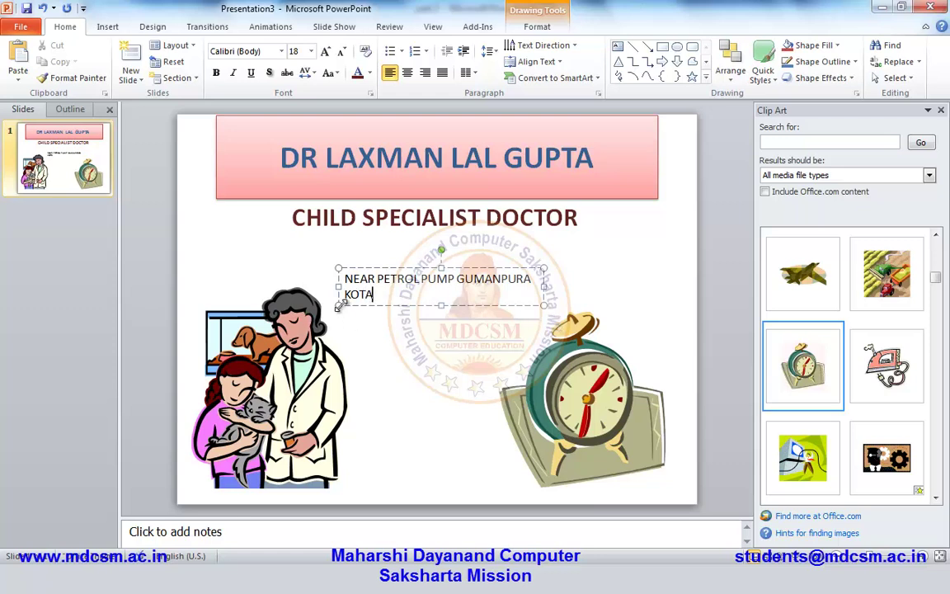
- Enlarge the address text to 32 pt
{"action": "left_click_drag", "start_coordinate": [338, 305], "coordinate": [339, 305]}
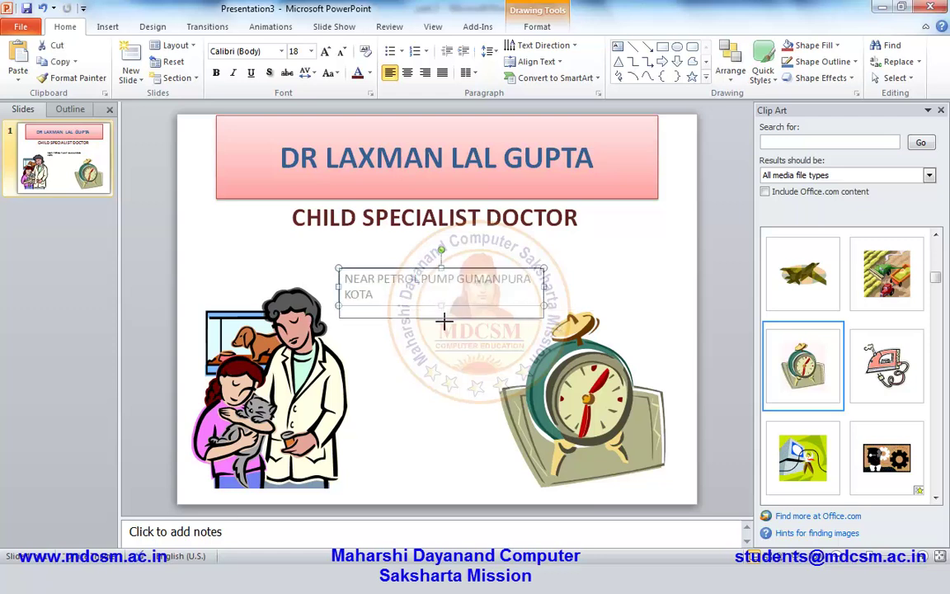
{"action": "left_click_drag", "start_coordinate": [345, 278], "coordinate": [424, 297]}
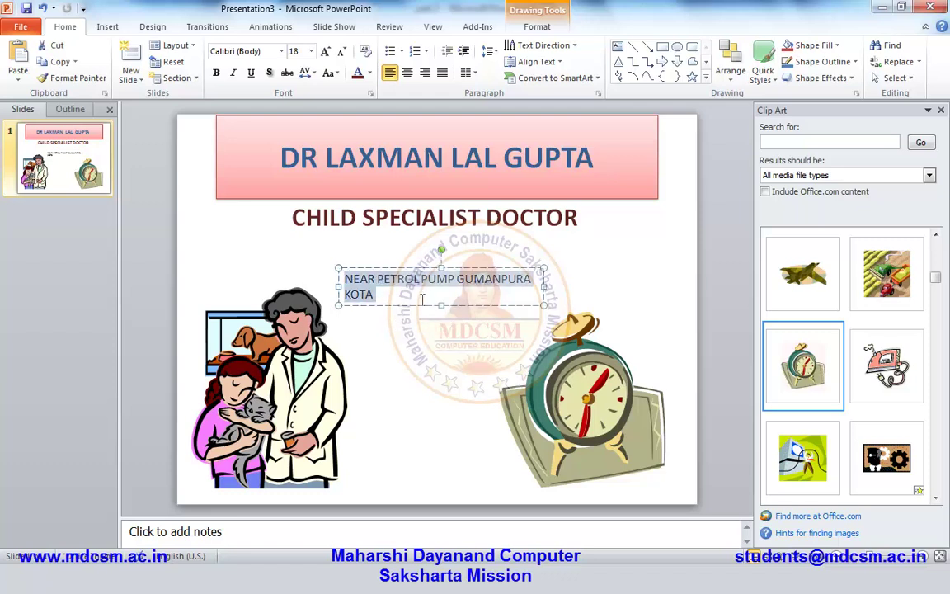
{"action": "left_click", "coordinate": [334, 51]}
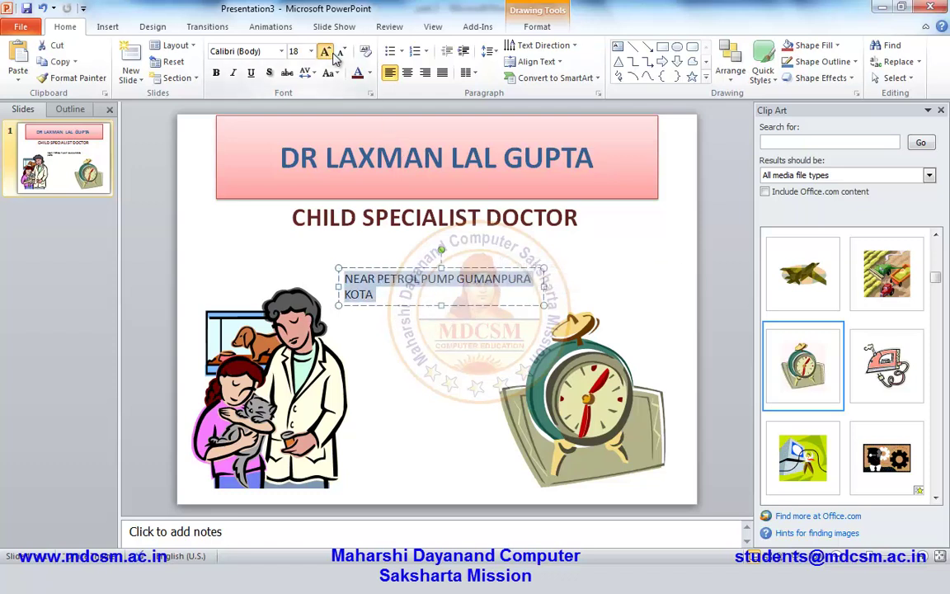
{"action": "left_click", "coordinate": [333, 52]}
{"action": "left_click", "coordinate": [333, 51]}
{"action": "left_click", "coordinate": [333, 52]}
{"action": "left_click", "coordinate": [325, 51]}
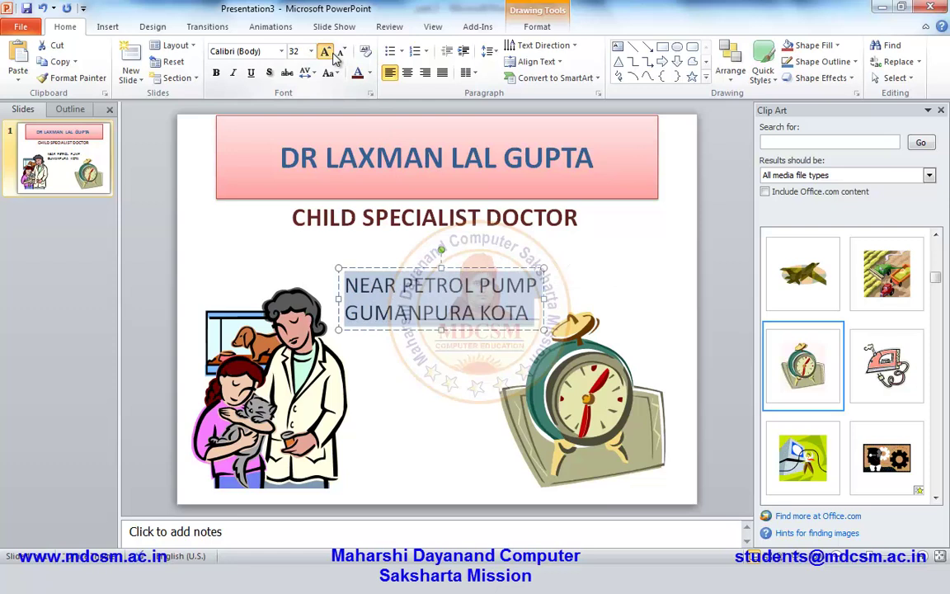
{"action": "left_click", "coordinate": [340, 52]}
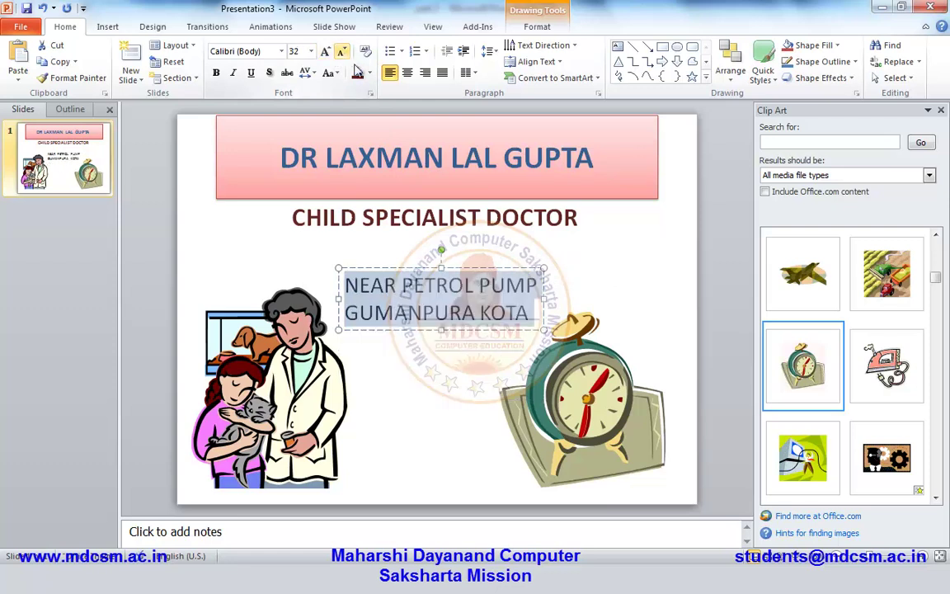
{"action": "left_click", "coordinate": [628, 285]}
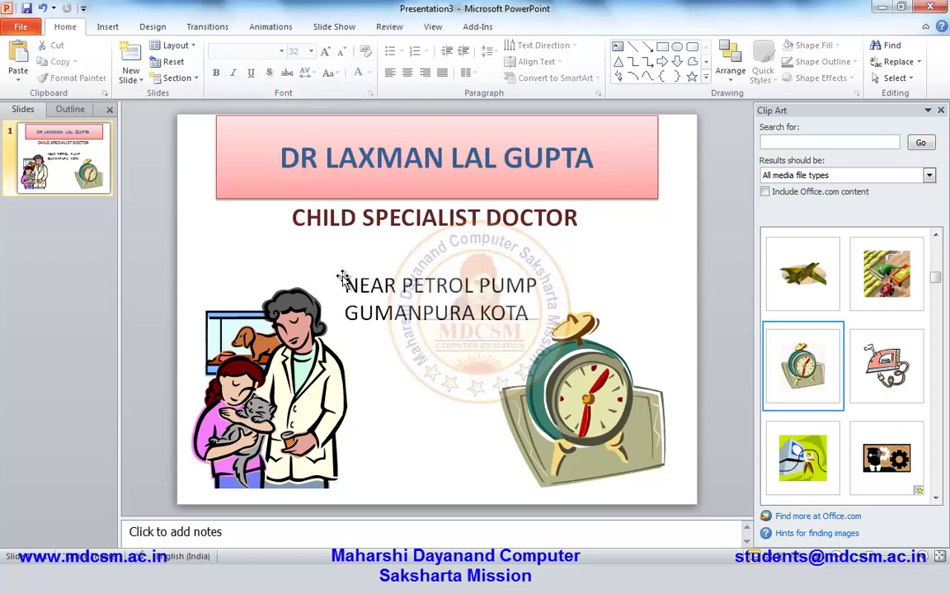